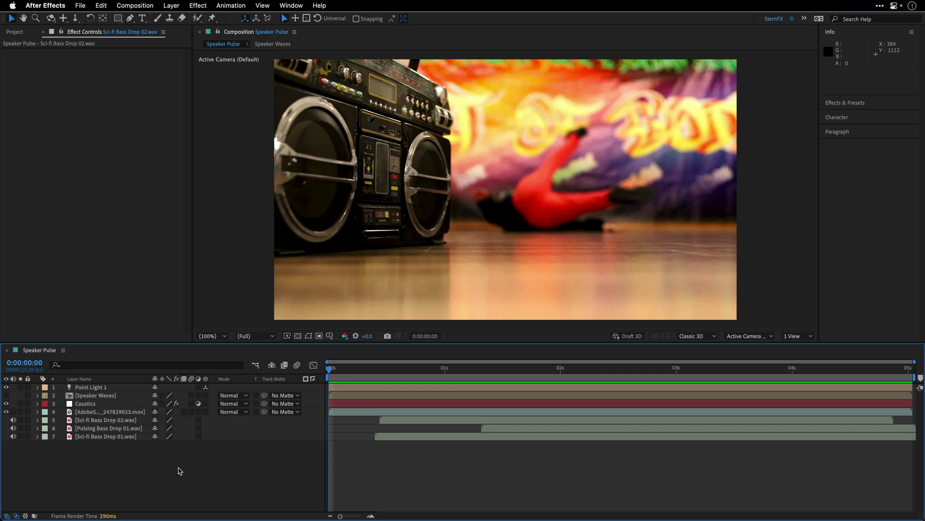
- Preview Speaker Pulse, then send it to the render queue via File > Export
{"action": "key", "text": "space"}
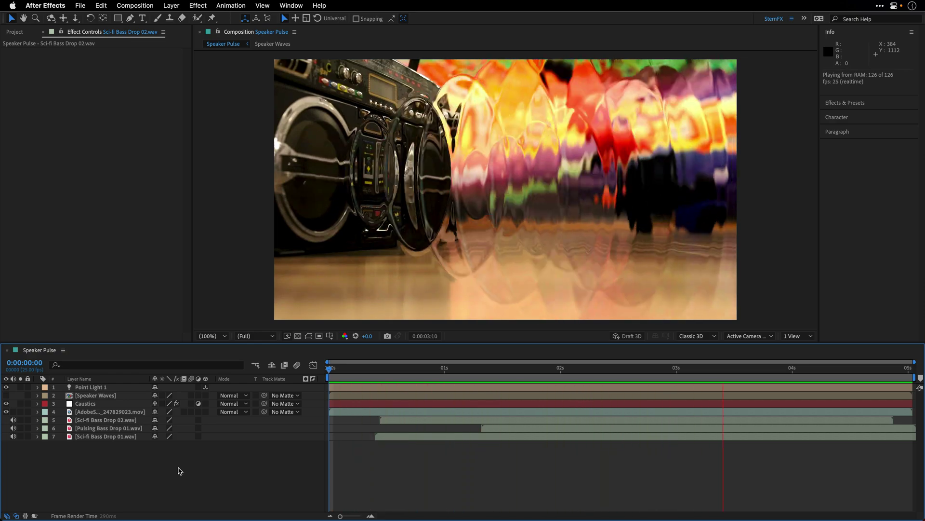
{"action": "key", "text": "space"}
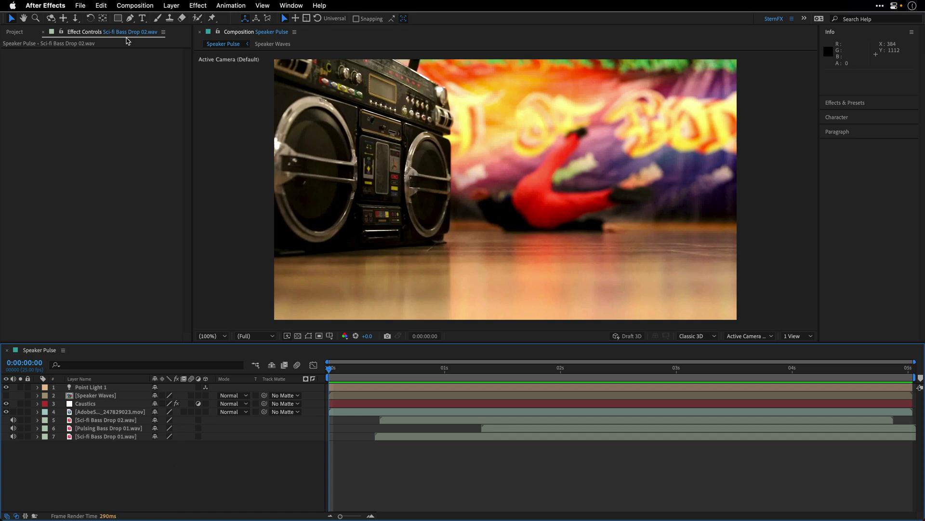
{"action": "left_click", "coordinate": [134, 6]}
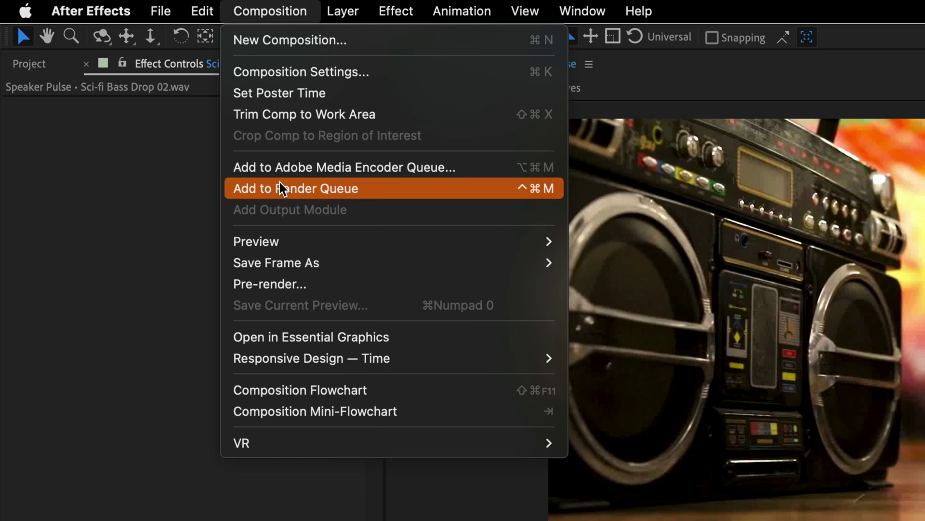
{"action": "mouse_move", "coordinate": [80, 5]}
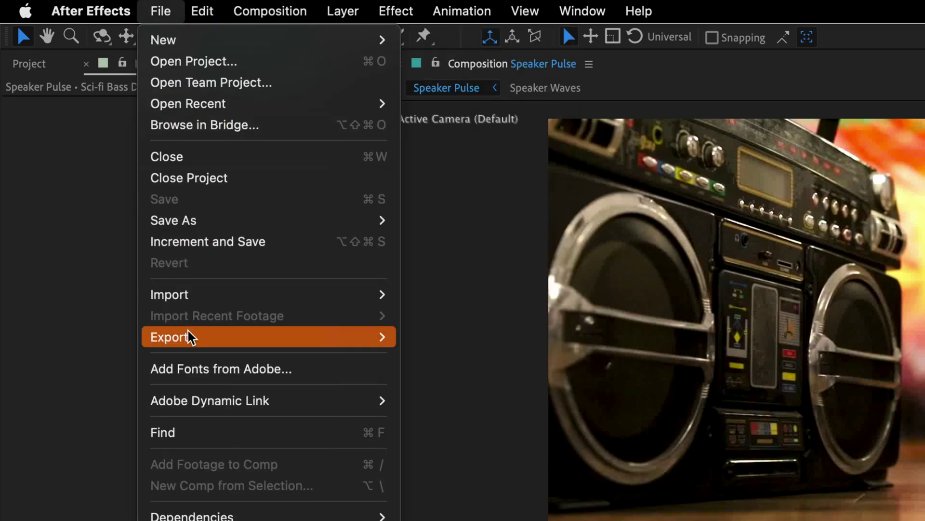
{"action": "mouse_move", "coordinate": [169, 337]}
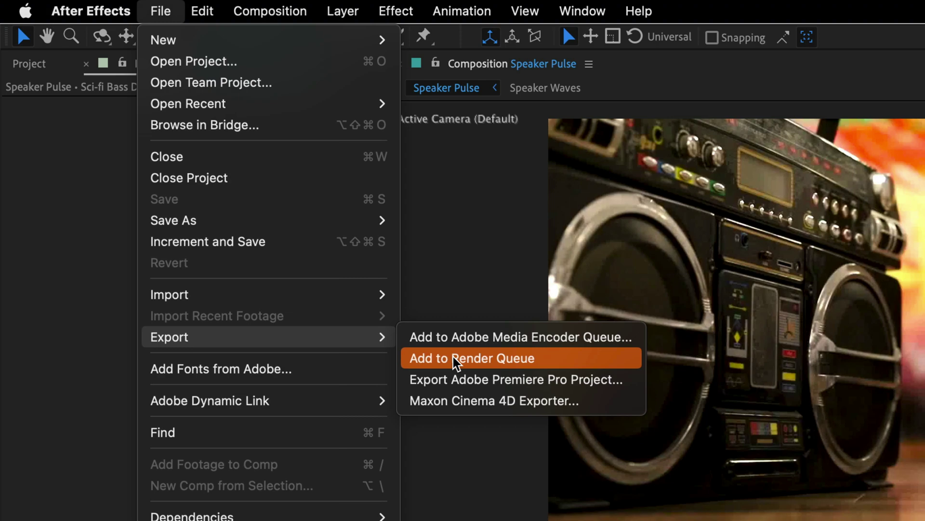
{"action": "left_click", "coordinate": [454, 359]}
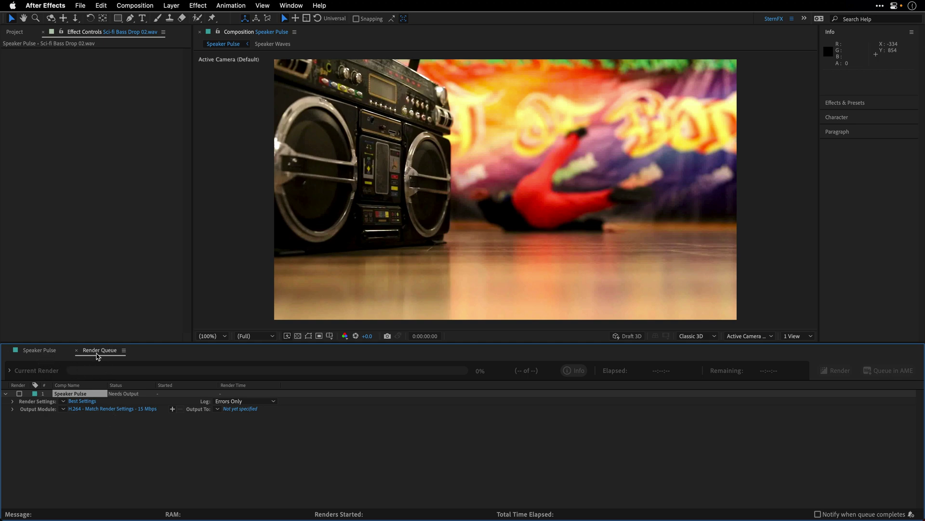
- Set the Speaker Pulse output destination to Speaker Pulse.mp4 on the Desktop
{"action": "left_click", "coordinate": [394, 160]}
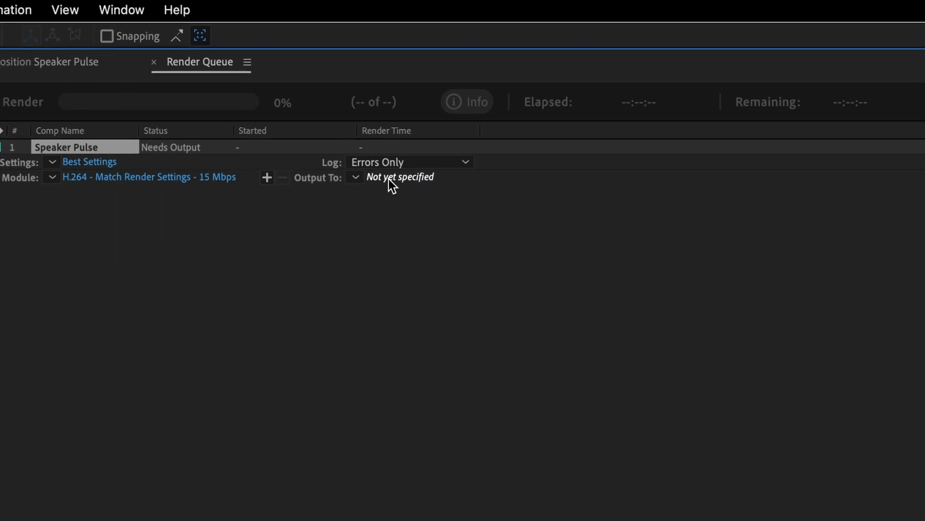
{"action": "left_click", "coordinate": [388, 178]}
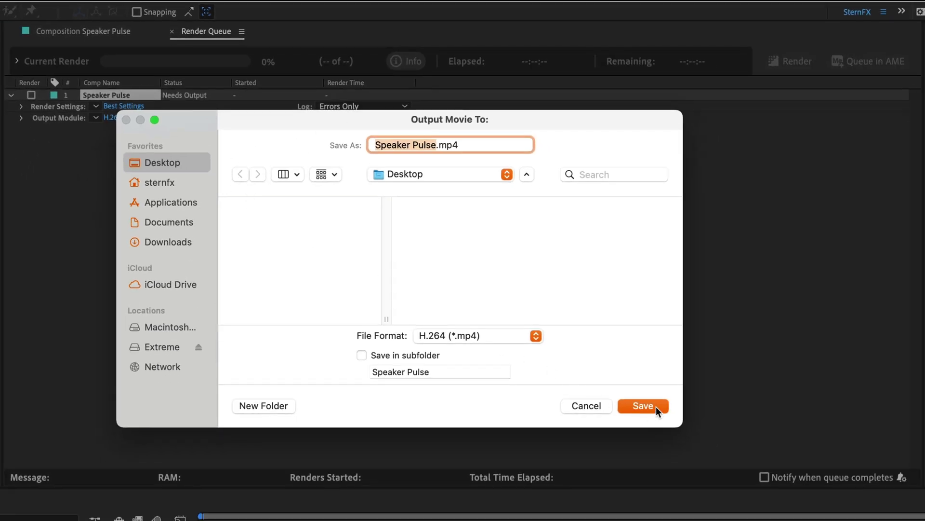
{"action": "left_click", "coordinate": [656, 406]}
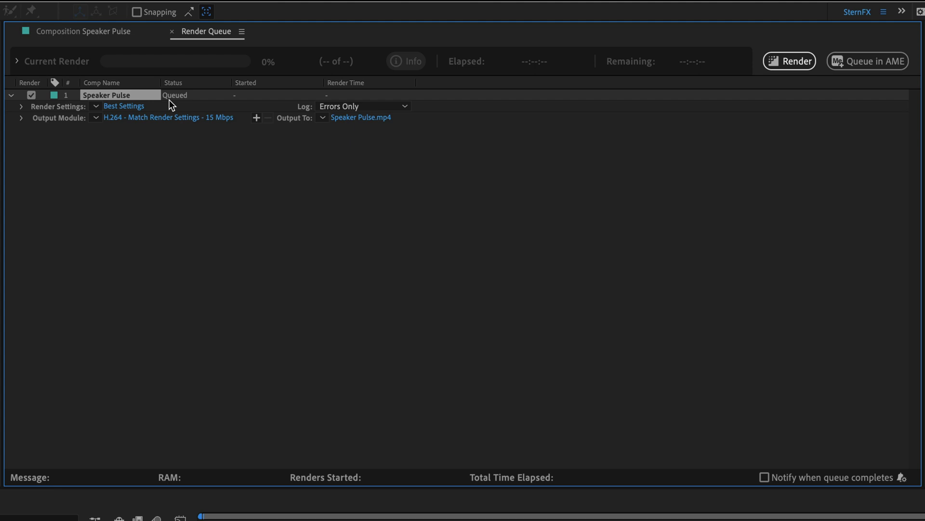
- Use Reveal Composition in Project on the queued Speaker Pulse item
{"action": "right_click", "coordinate": [96, 97]}
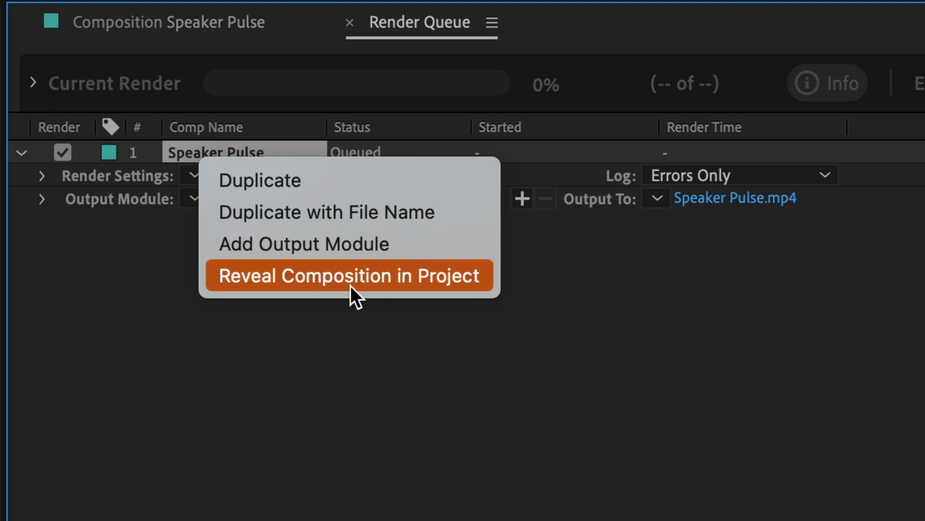
{"action": "left_click", "coordinate": [283, 276]}
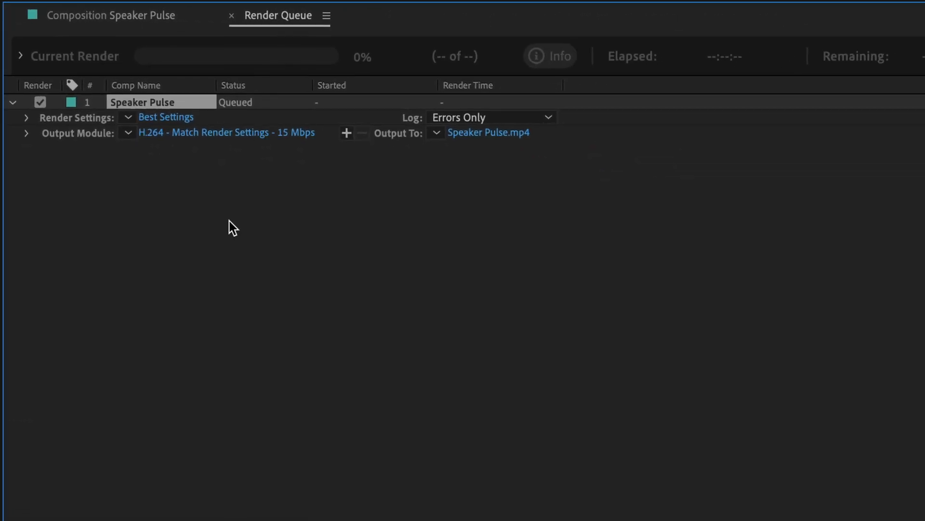
- Expand the Render Settings details, and expand then collapse the Output Module details
{"action": "left_click", "coordinate": [27, 118]}
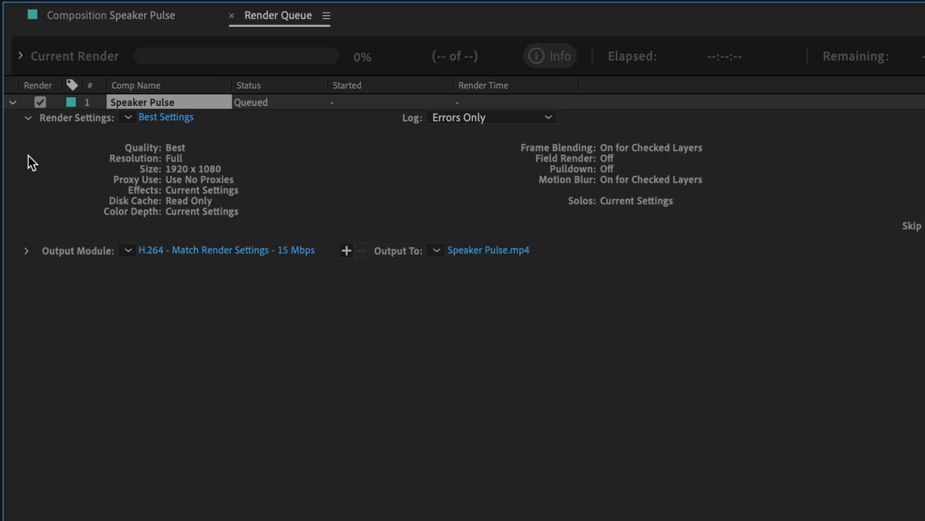
{"action": "left_click", "coordinate": [27, 251]}
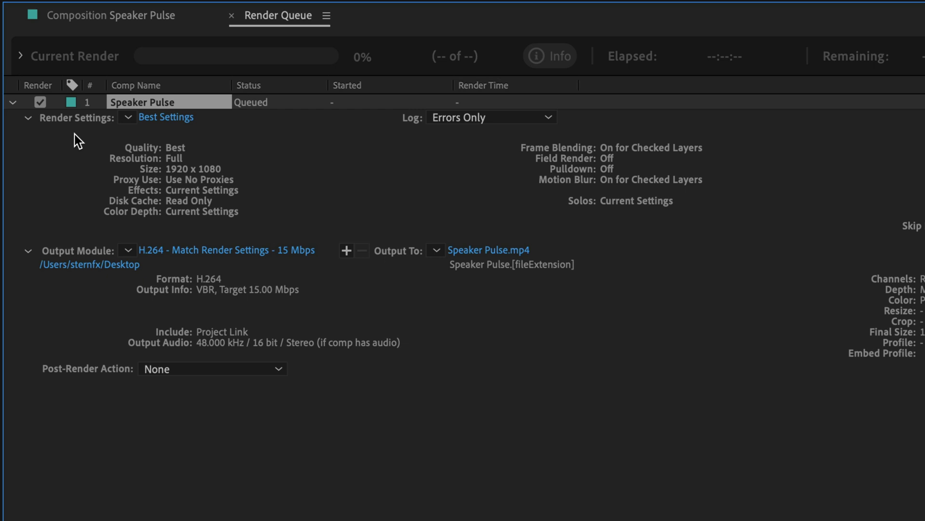
{"action": "left_click", "coordinate": [28, 251]}
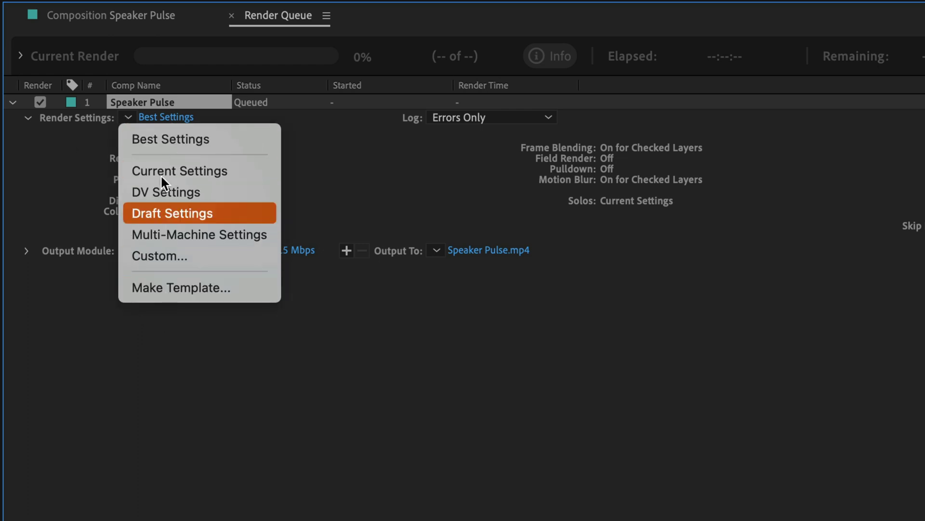
- Choose Make Template from the Render Settings presets, opening Render Settings Templates with Untitled 1
{"action": "left_click", "coordinate": [82, 219]}
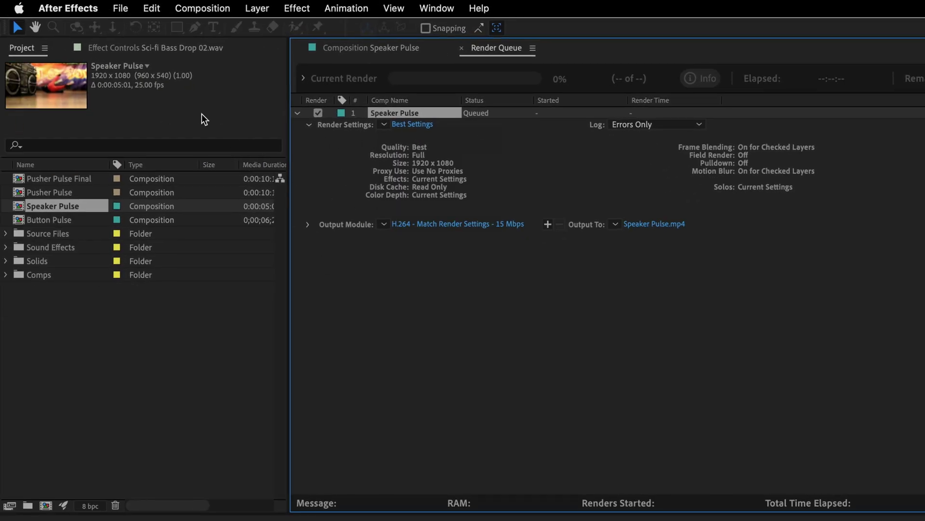
{"action": "left_click", "coordinate": [150, 9]}
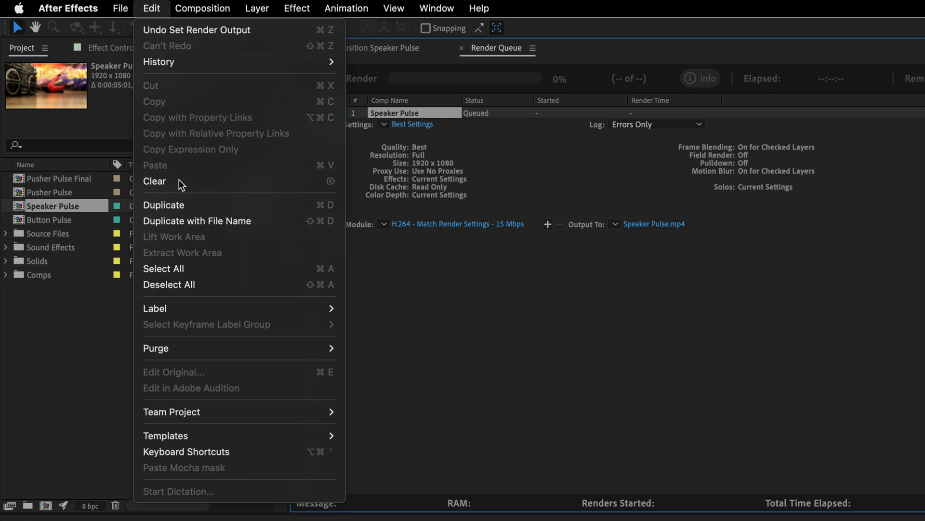
{"action": "mouse_move", "coordinate": [217, 436]}
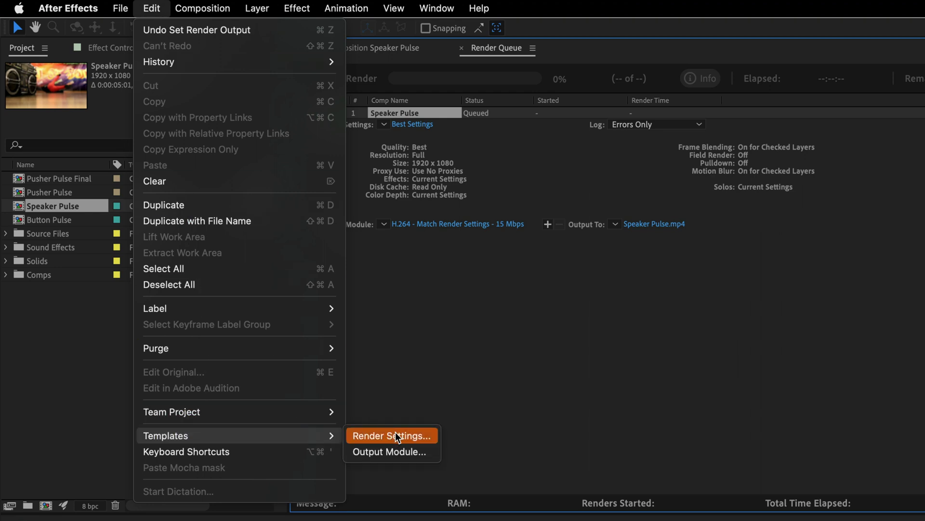
{"action": "left_click", "coordinate": [443, 319]}
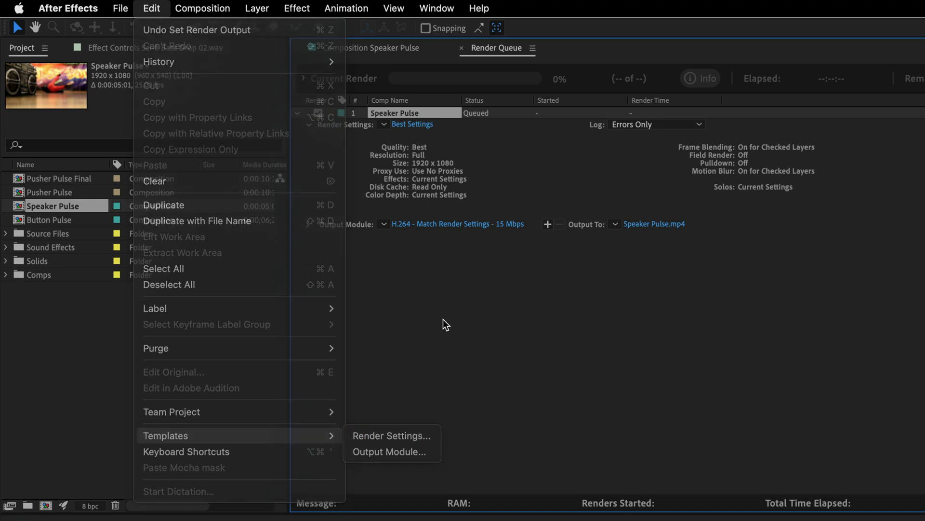
{"action": "left_click", "coordinate": [383, 124]}
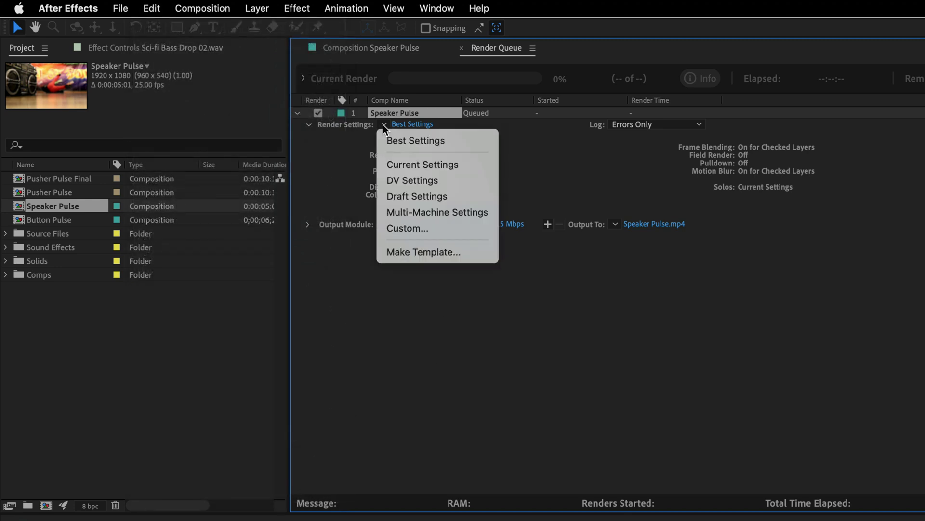
{"action": "left_click", "coordinate": [396, 253]}
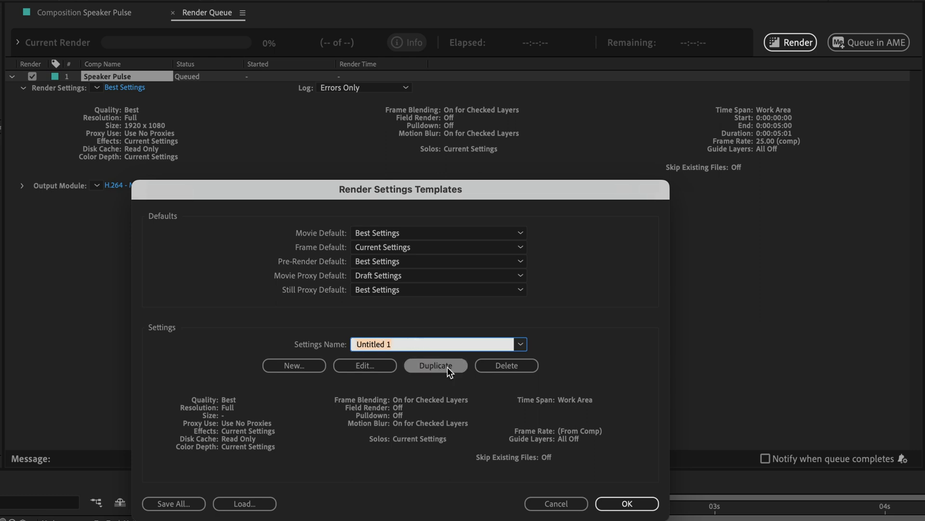
- Delete the Untitled 1 and DV Settings templates, then select Best Settings
{"action": "left_click", "coordinate": [508, 368]}
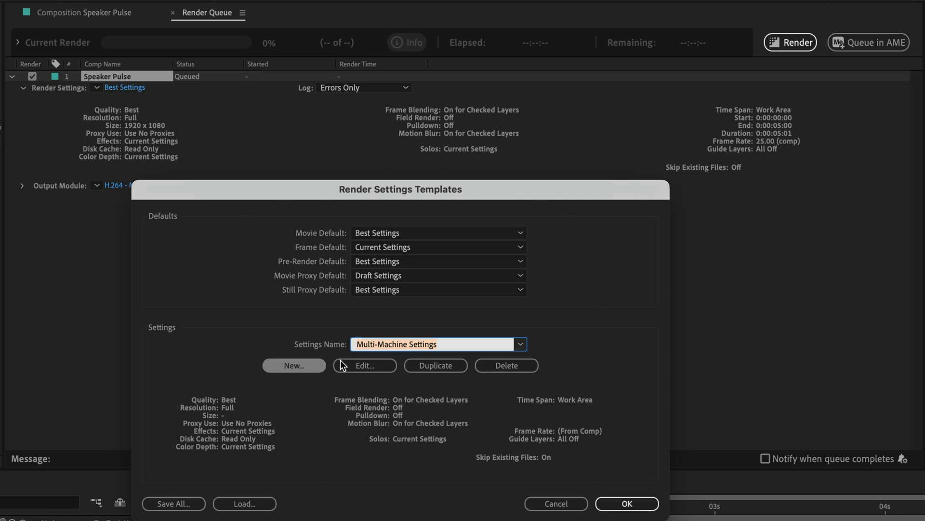
{"action": "left_click", "coordinate": [522, 346]}
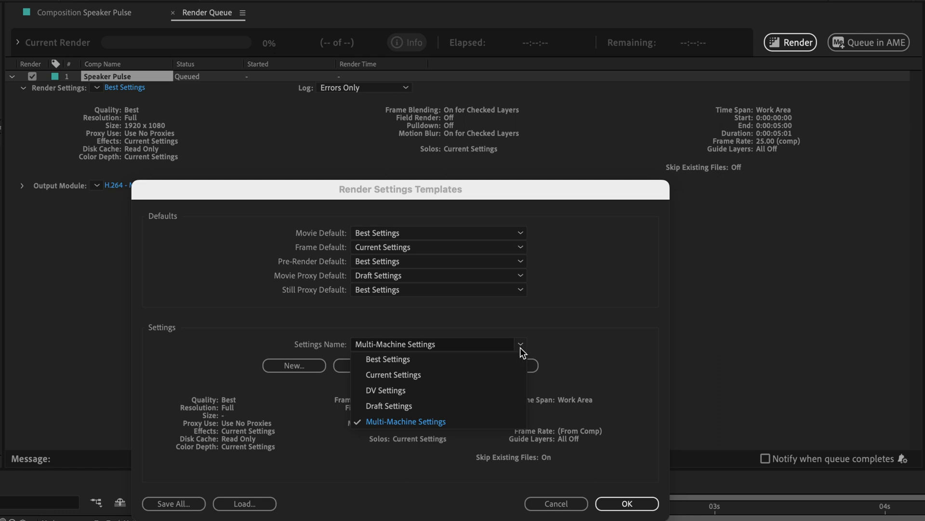
{"action": "left_click", "coordinate": [514, 390]}
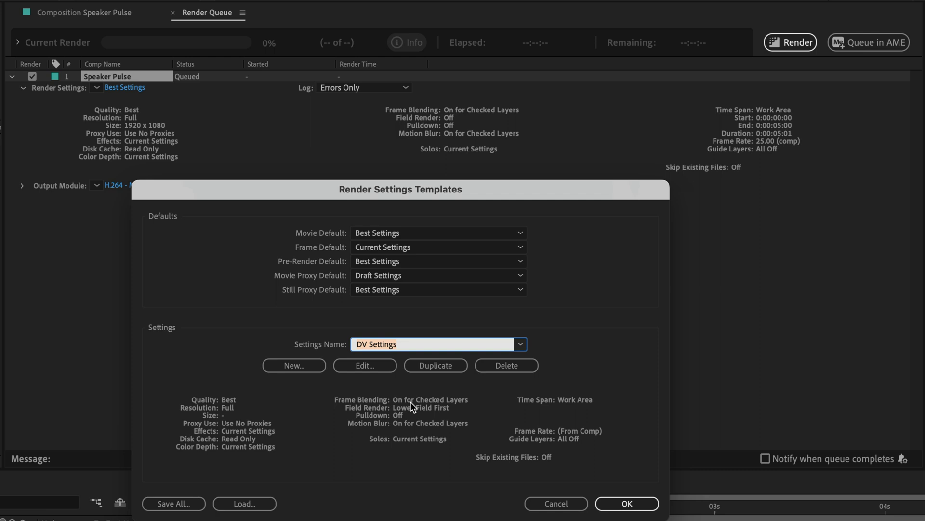
{"action": "left_click", "coordinate": [517, 365]}
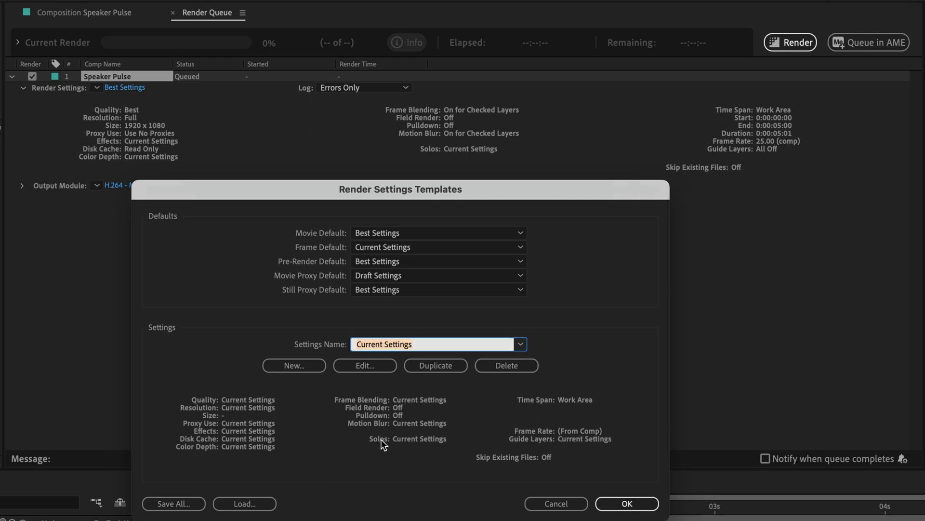
{"action": "left_click", "coordinate": [520, 344]}
{"action": "left_click", "coordinate": [388, 359]}
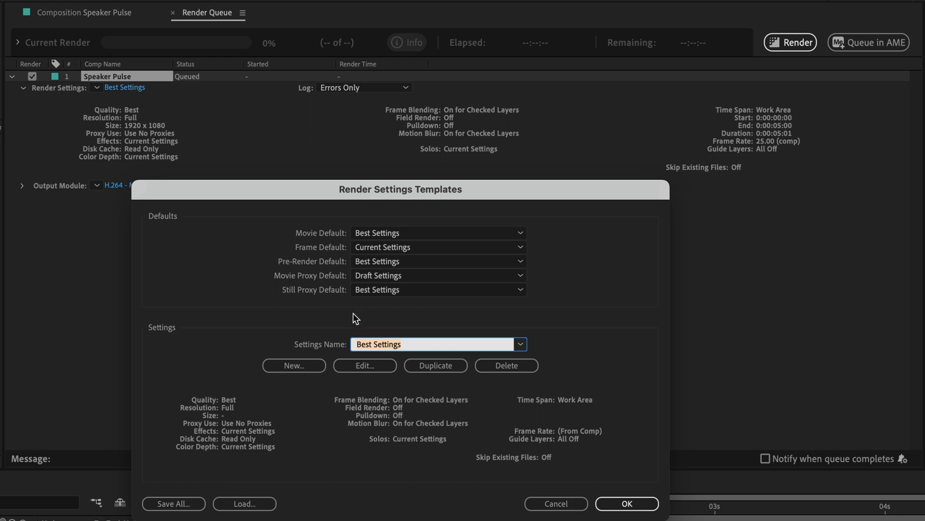
- Duplicate Best Settings as 'Best Settings - w/Proxies' with Proxy Use set to Use All Proxies
{"action": "left_click", "coordinate": [439, 365]}
{"action": "key", "text": "BackSpace"}
{"action": "key", "text": "BackSpace"}
{"action": "type", "text": "- w"}
{"action": "type", "text": "/"}
{"action": "type", "text": "Proxies"}
{"action": "left_click", "coordinate": [358, 365]}
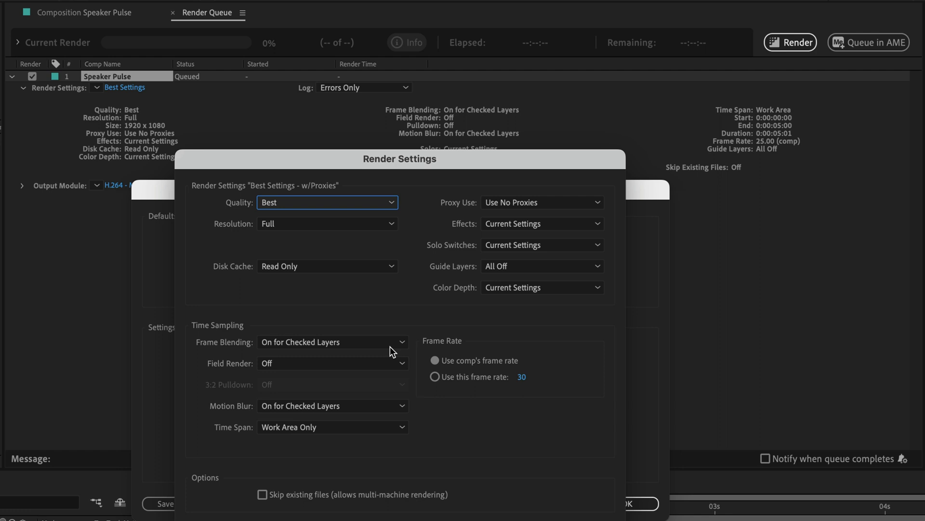
{"action": "left_click", "coordinate": [503, 203]}
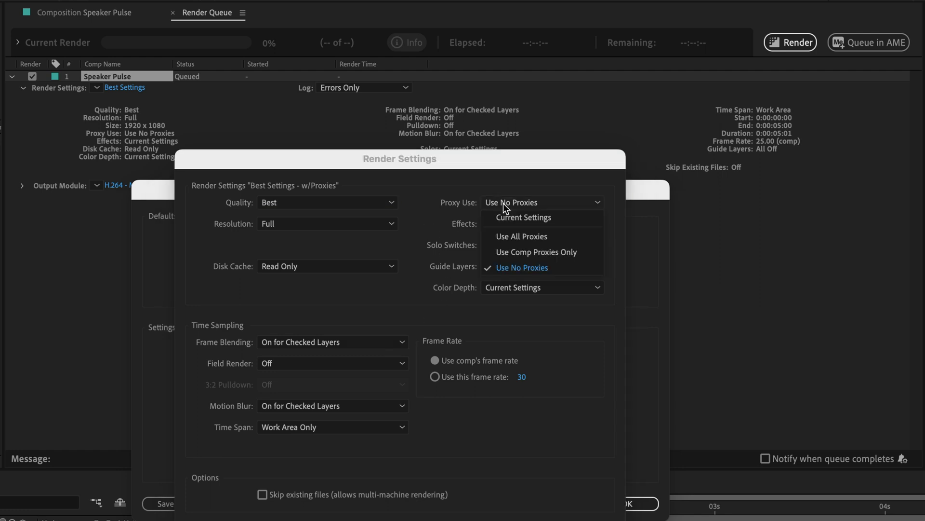
{"action": "left_click", "coordinate": [506, 236]}
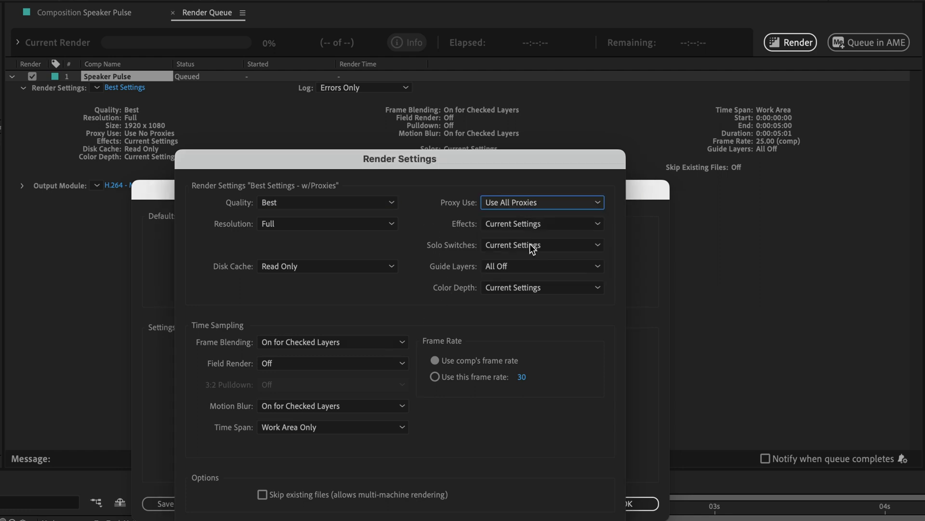
{"action": "key", "text": "Return"}
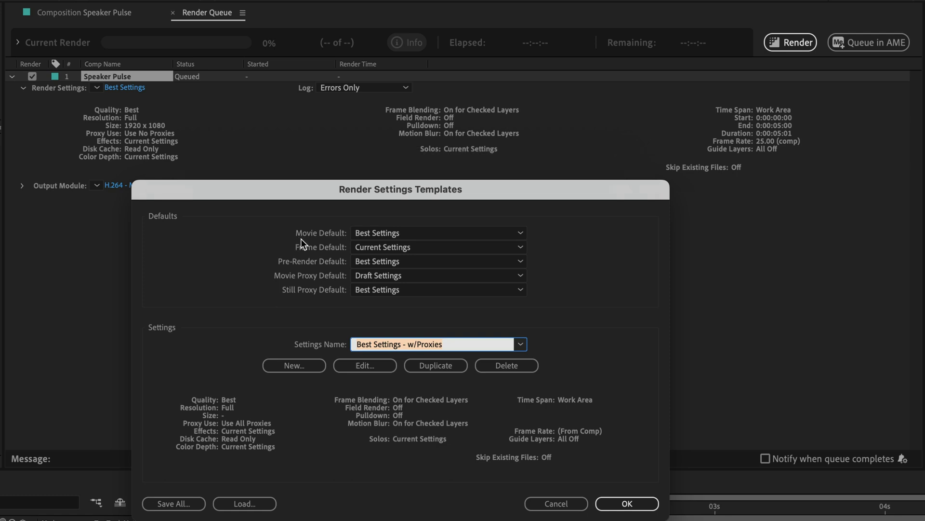
- Make Best Settings - w/Proxies the Movie Default, and Best Settings the Frame and Movie Proxy Default
{"action": "left_click", "coordinate": [398, 212]}
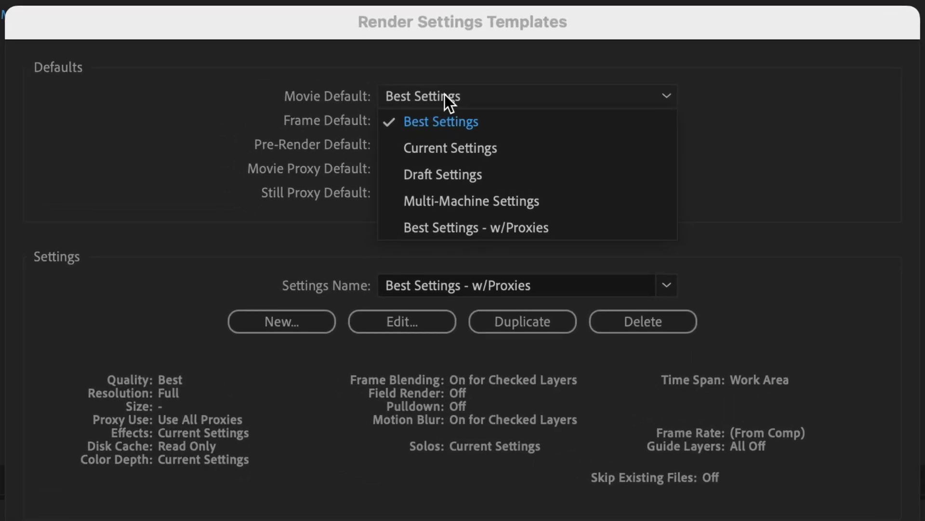
{"action": "left_click", "coordinate": [454, 226]}
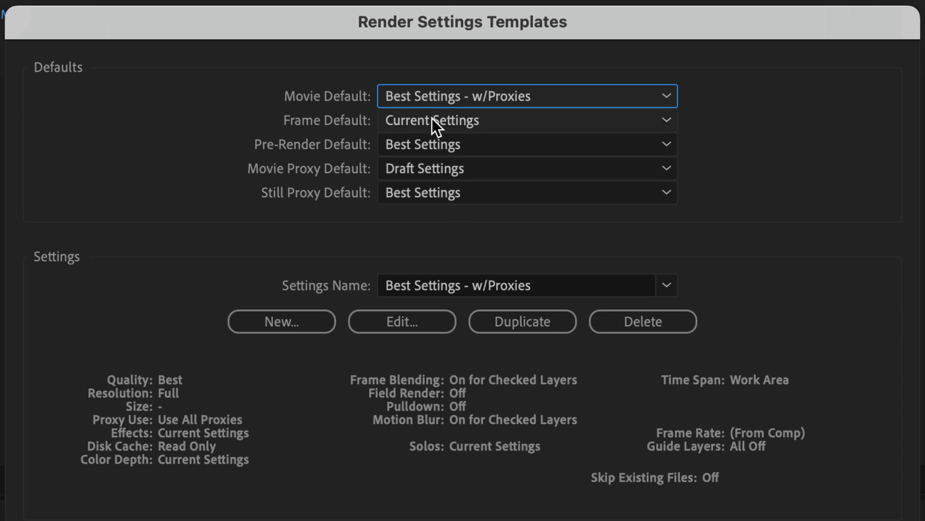
{"action": "left_click", "coordinate": [458, 119]}
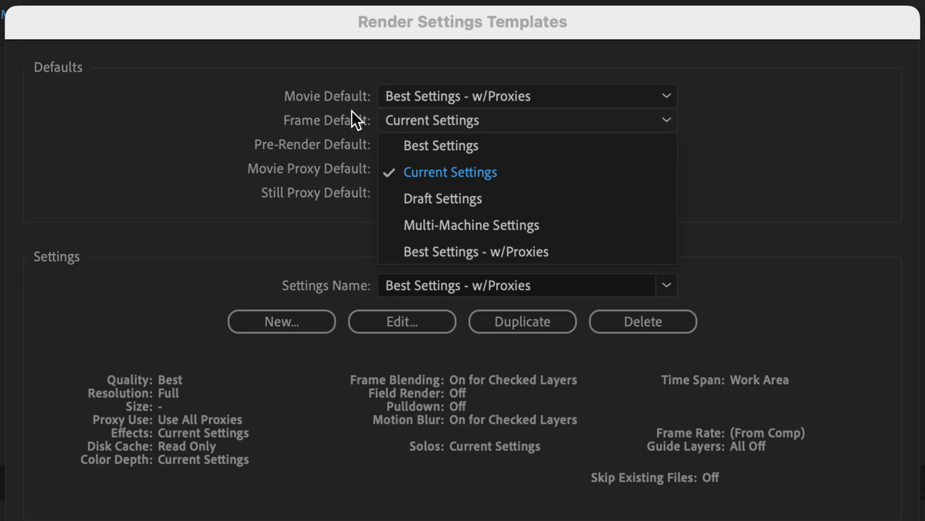
{"action": "left_click", "coordinate": [427, 145]}
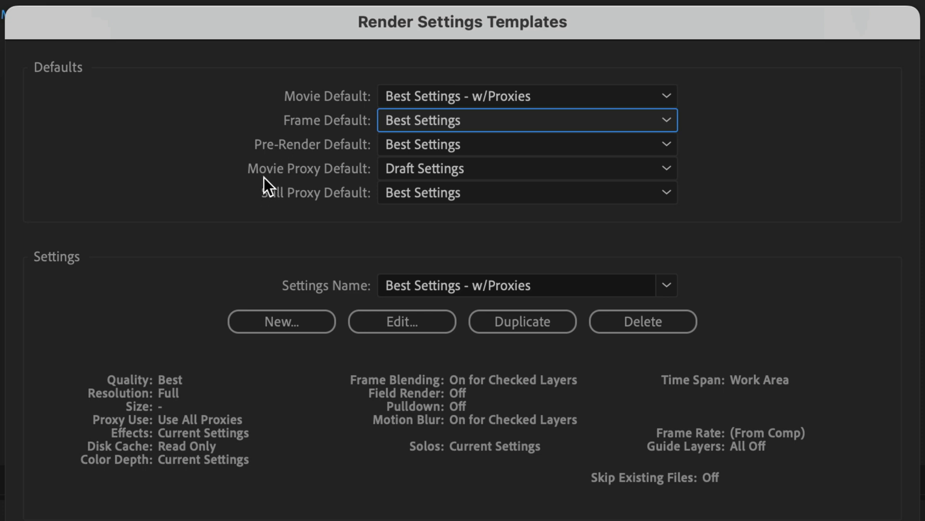
{"action": "left_click", "coordinate": [422, 168]}
{"action": "left_click", "coordinate": [423, 192]}
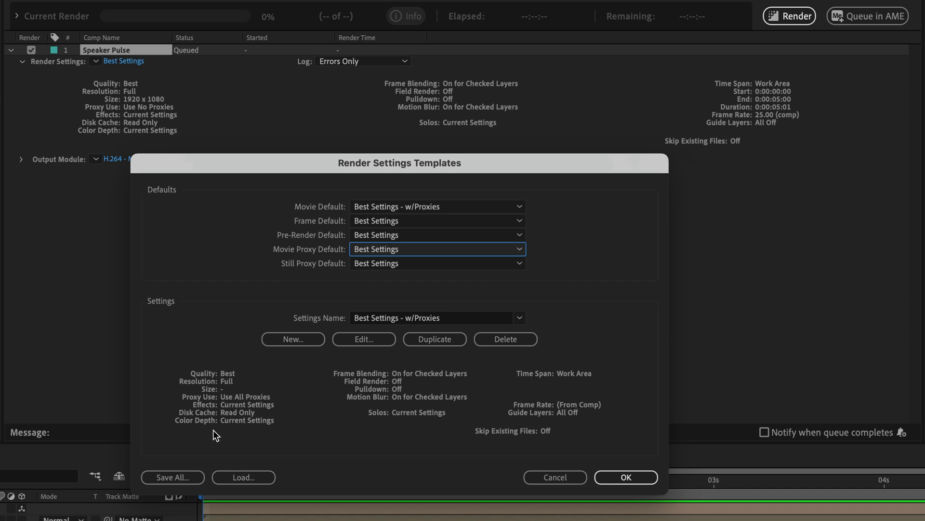
- Save all render templates as SternFX.ars on the Desktop and close the templates dialog
{"action": "left_click", "coordinate": [178, 479]}
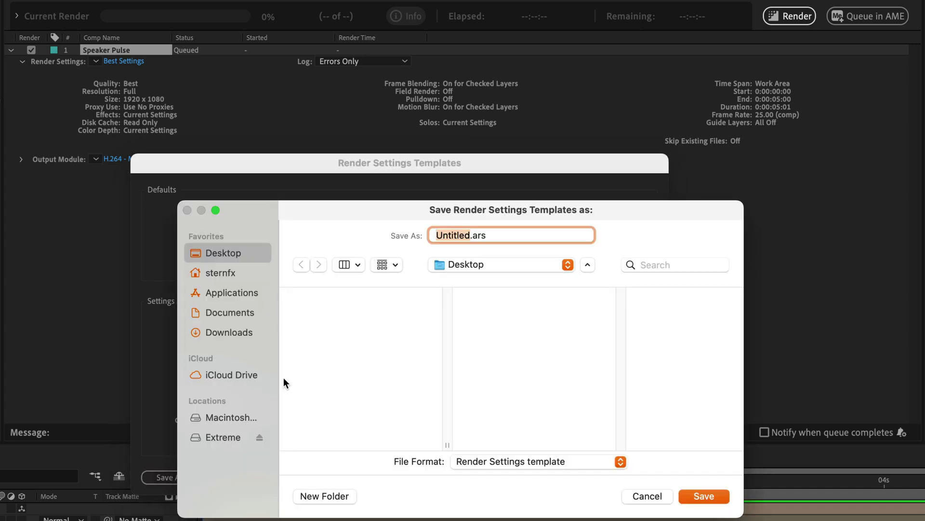
{"action": "type", "text": "S"}
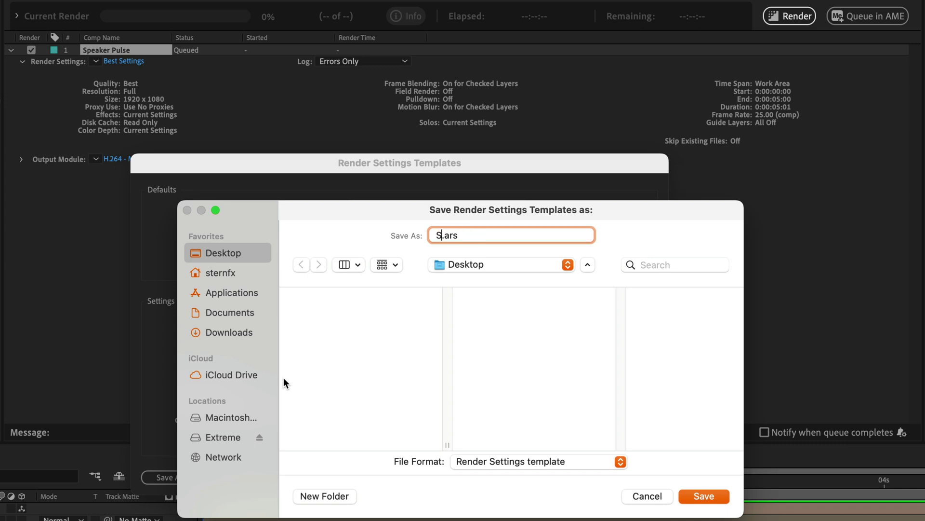
{"action": "type", "text": "ternFX"}
{"action": "left_click", "coordinate": [700, 495]}
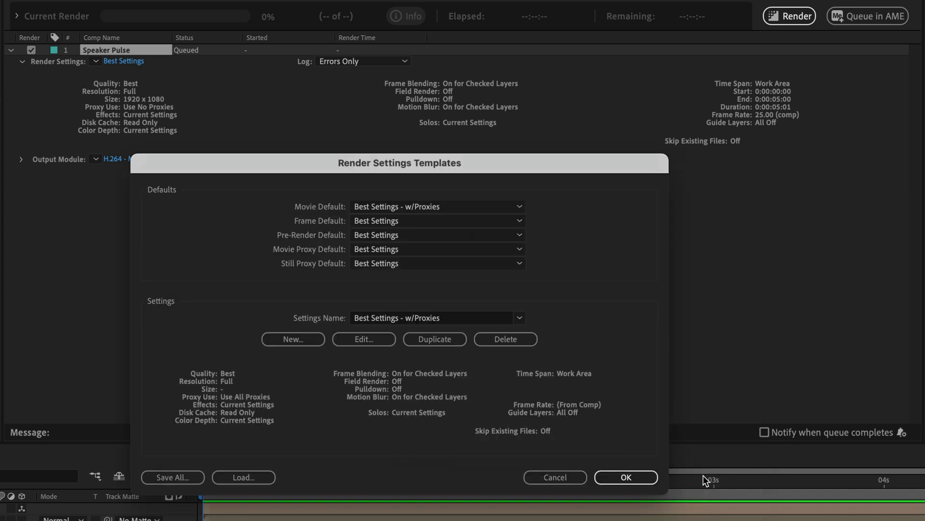
{"action": "left_click", "coordinate": [627, 477]}
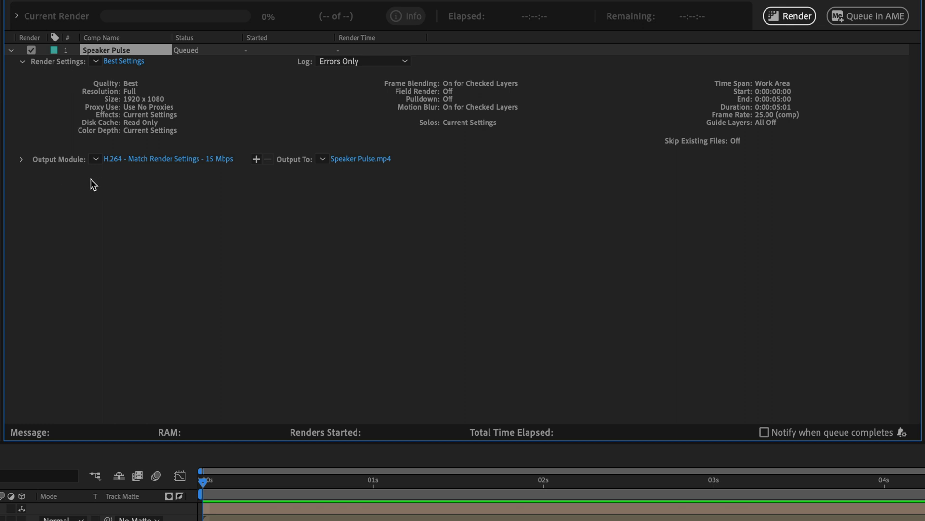
- Open the Output Module template dropdown for Speaker Pulse in the Render Queue
{"action": "left_click", "coordinate": [96, 158]}
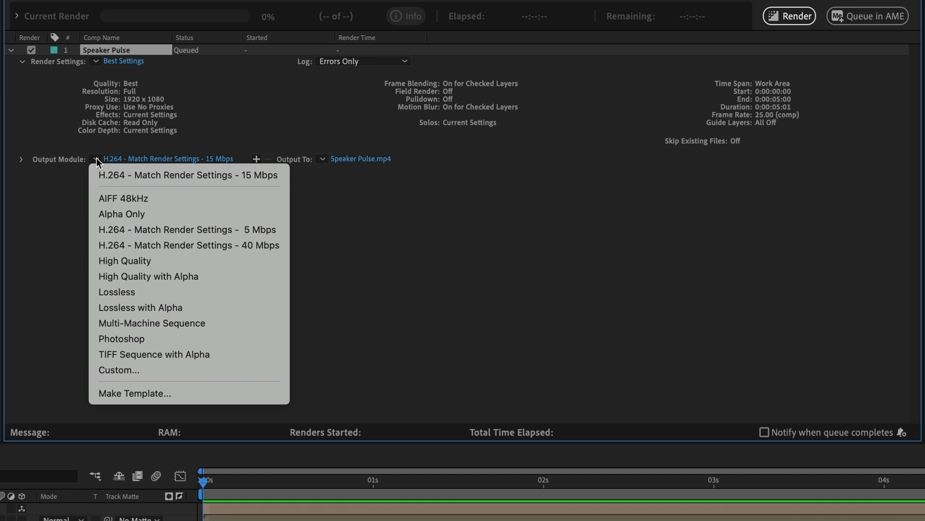
- In Output Module Templates, delete the Untitled 1 template and display the Lossless template
{"action": "left_click", "coordinate": [98, 393]}
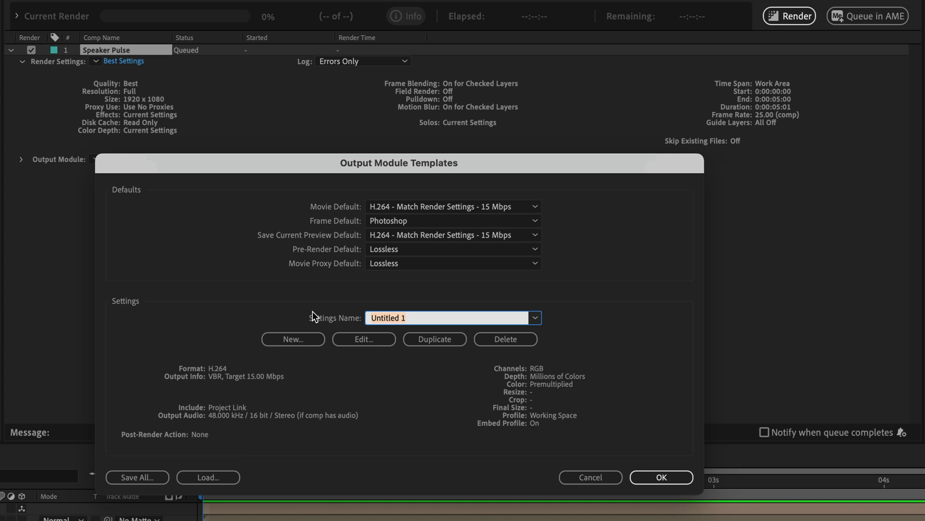
{"action": "left_click", "coordinate": [510, 341]}
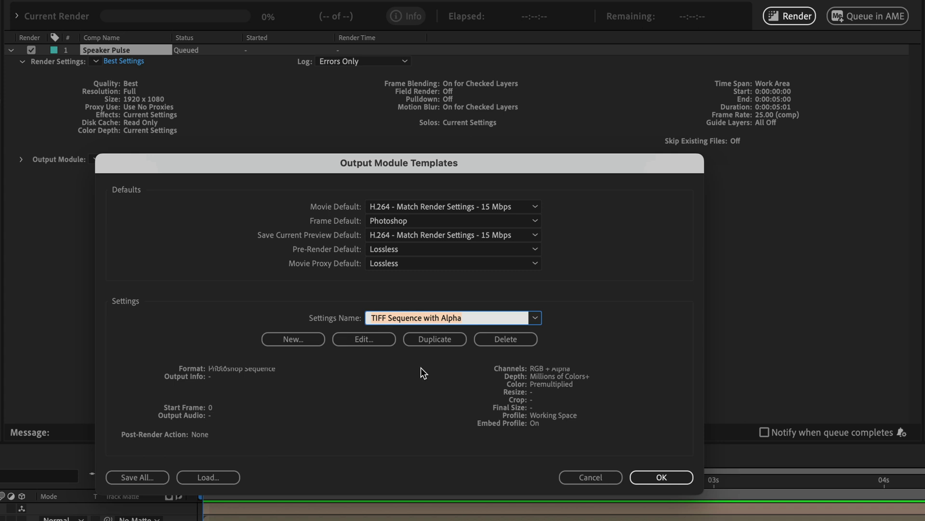
{"action": "left_click", "coordinate": [536, 317]}
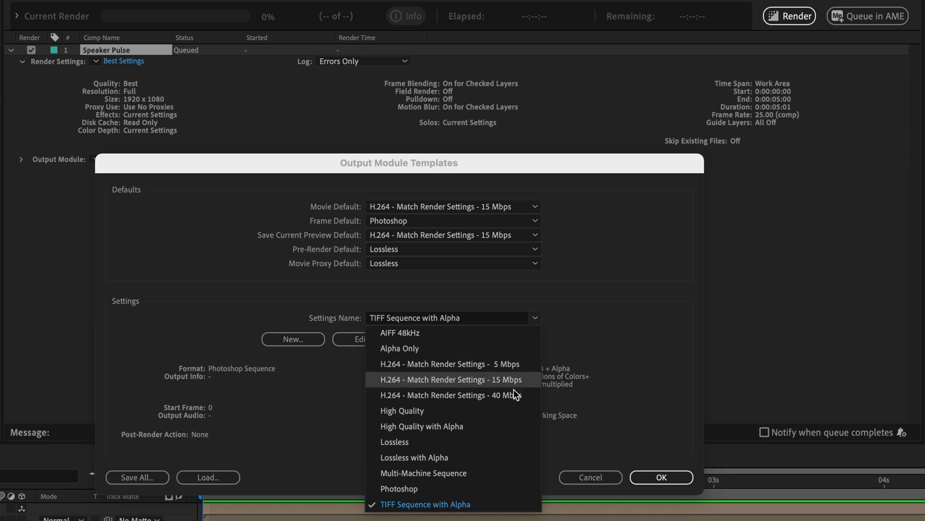
{"action": "left_click", "coordinate": [505, 443]}
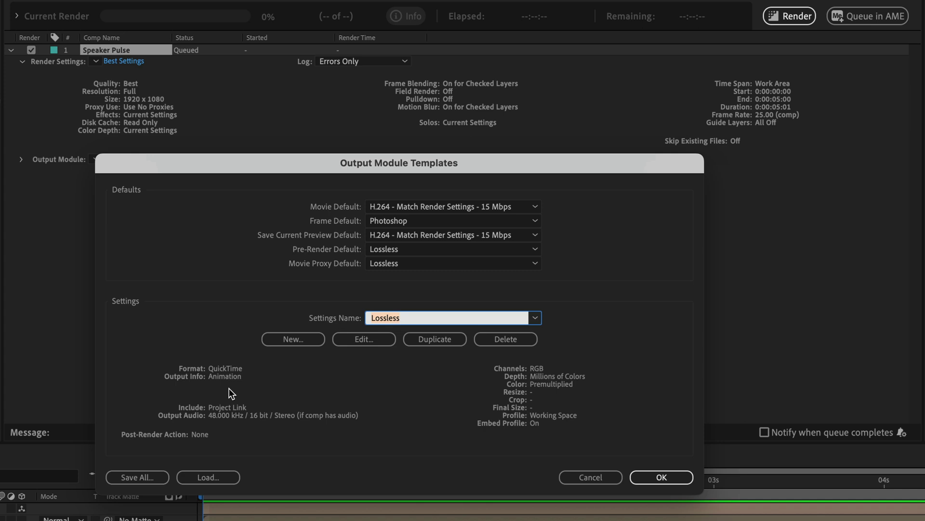
- After the cannot-delete warning for Lossless, set Pre-Render and Movie Proxy defaults to High Quality
{"action": "left_click", "coordinate": [505, 340]}
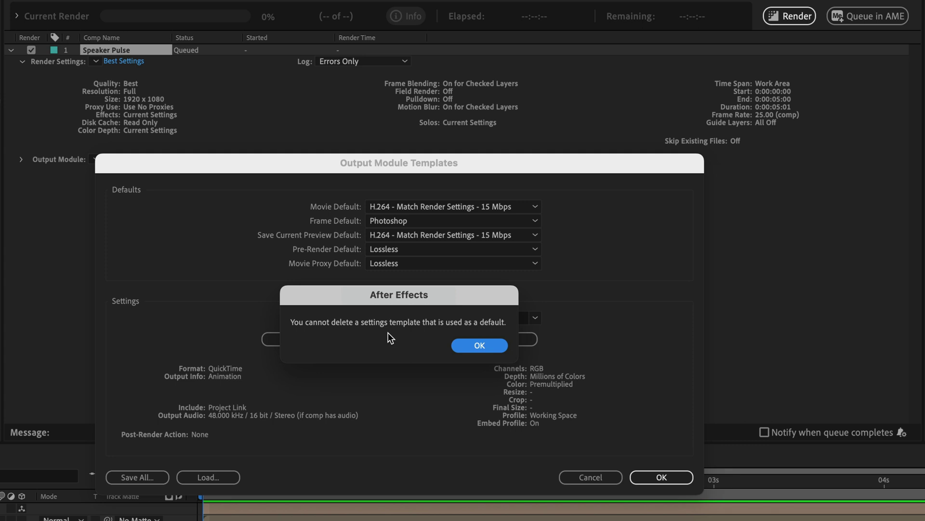
{"action": "left_click", "coordinate": [476, 346]}
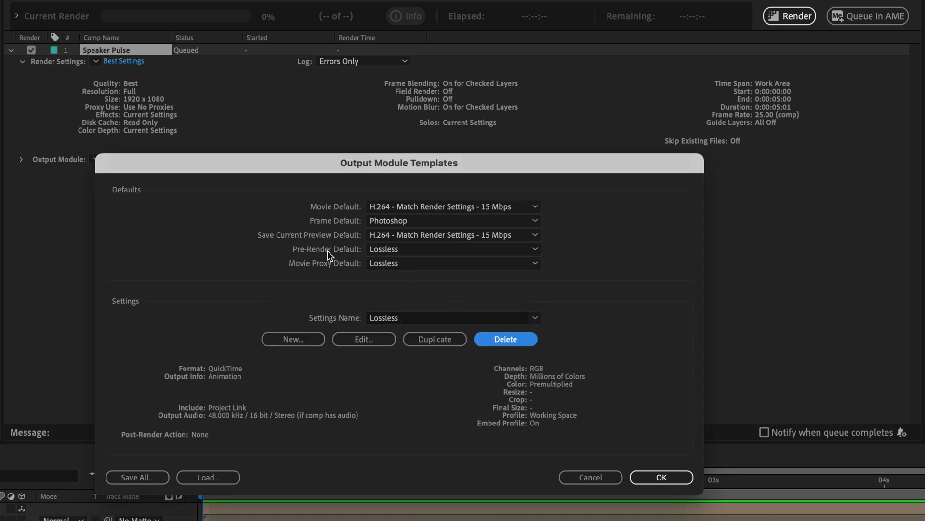
{"action": "left_click", "coordinate": [402, 252]}
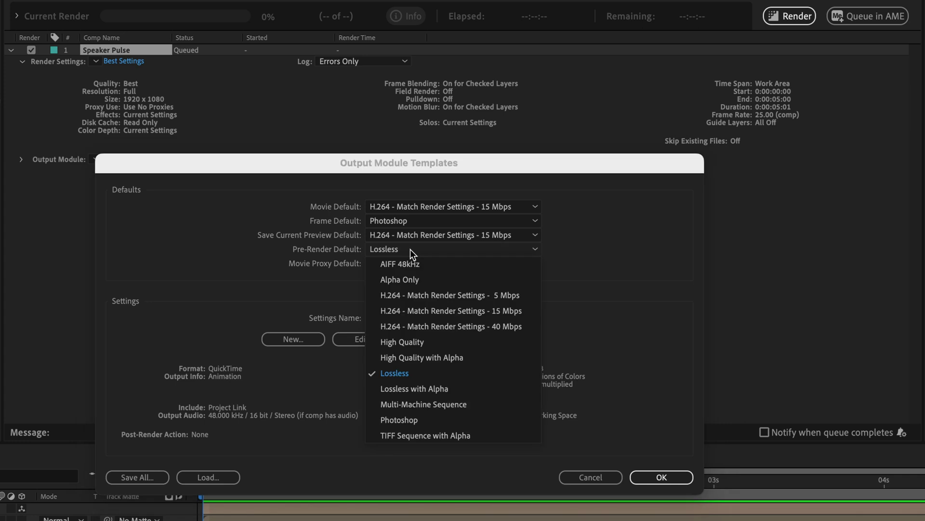
{"action": "left_click", "coordinate": [417, 342]}
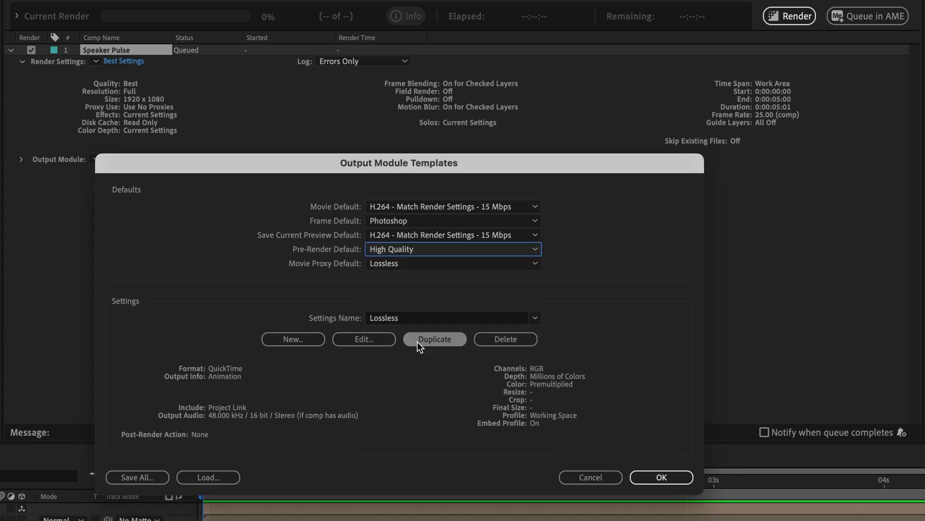
{"action": "left_click", "coordinate": [421, 263]}
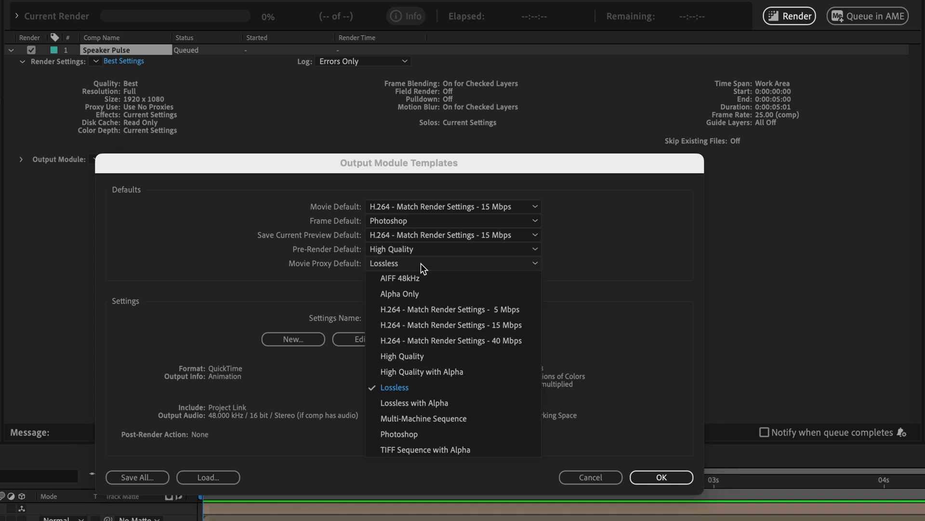
{"action": "left_click", "coordinate": [425, 355]}
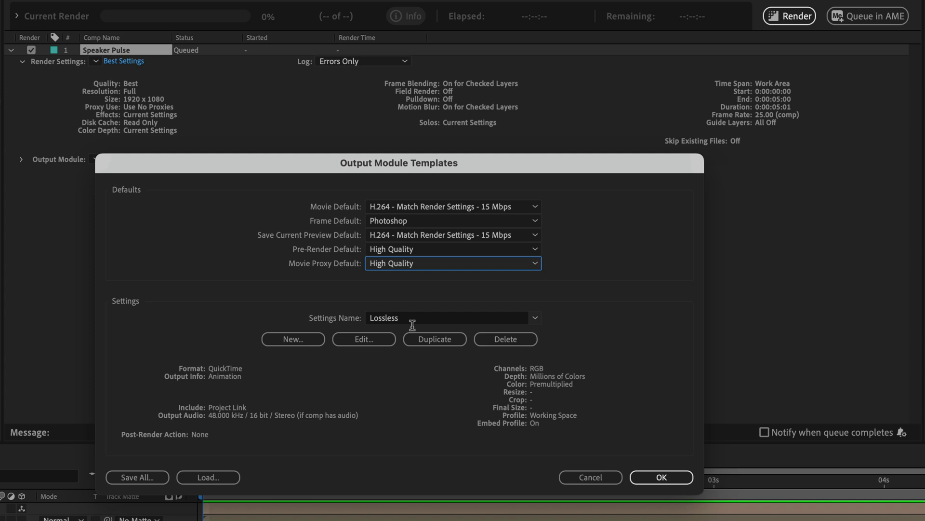
{"action": "left_click", "coordinate": [536, 317]}
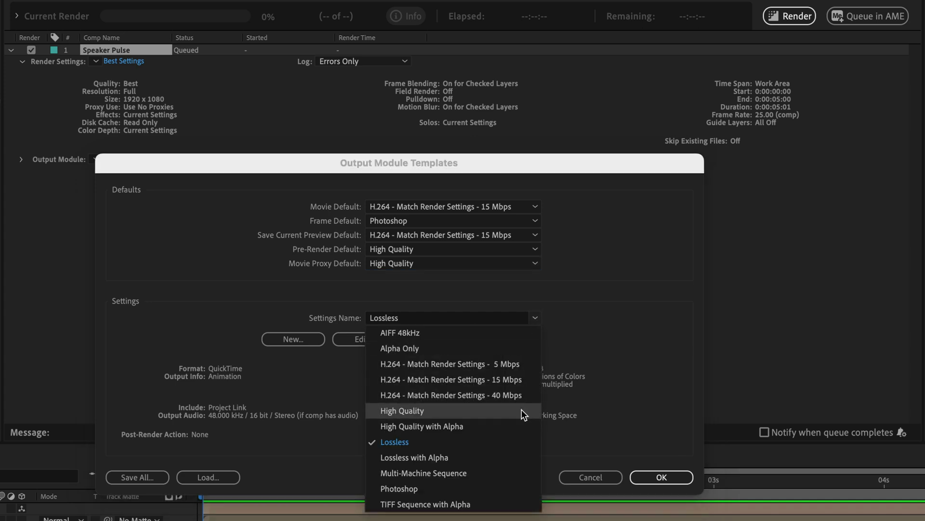
- Review the High Quality templates, then remove Lossless and Lossless with Alpha from the list
{"action": "left_click", "coordinate": [402, 410]}
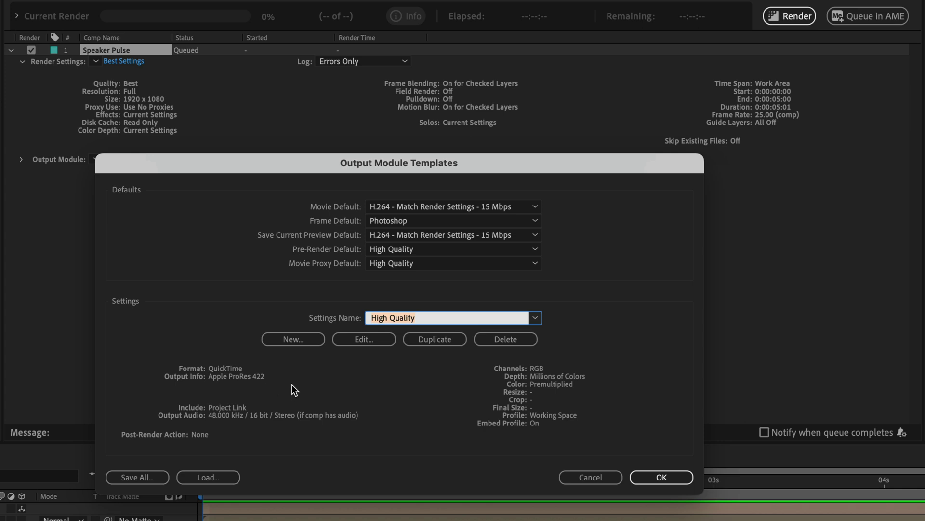
{"action": "left_click", "coordinate": [536, 317]}
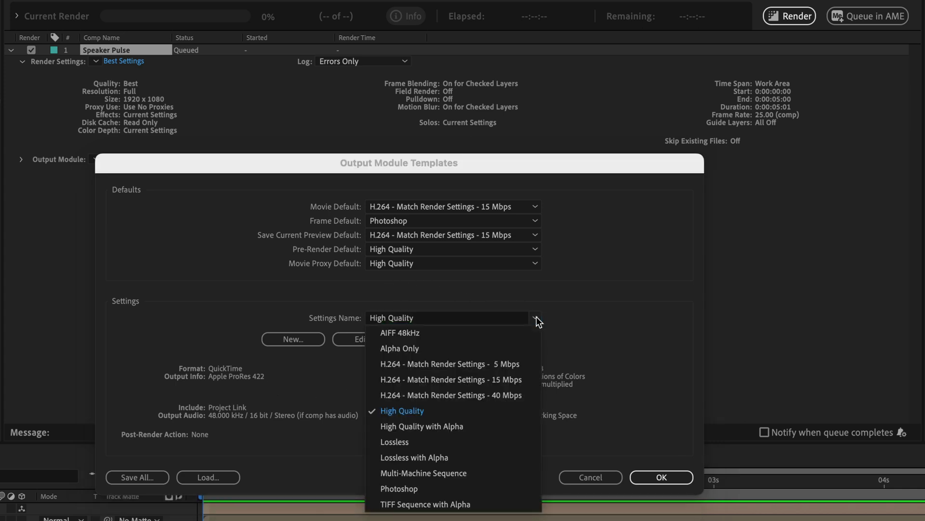
{"action": "left_click", "coordinate": [498, 426]}
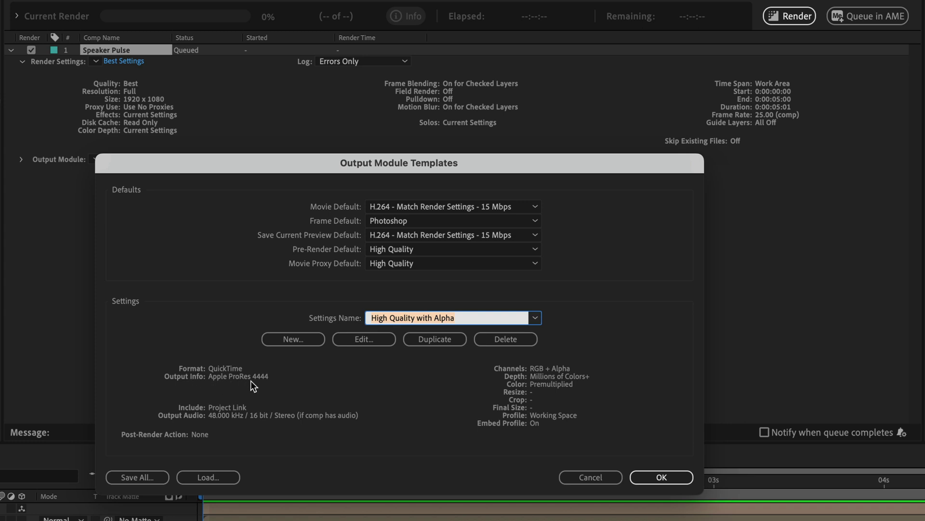
{"action": "left_click", "coordinate": [535, 318]}
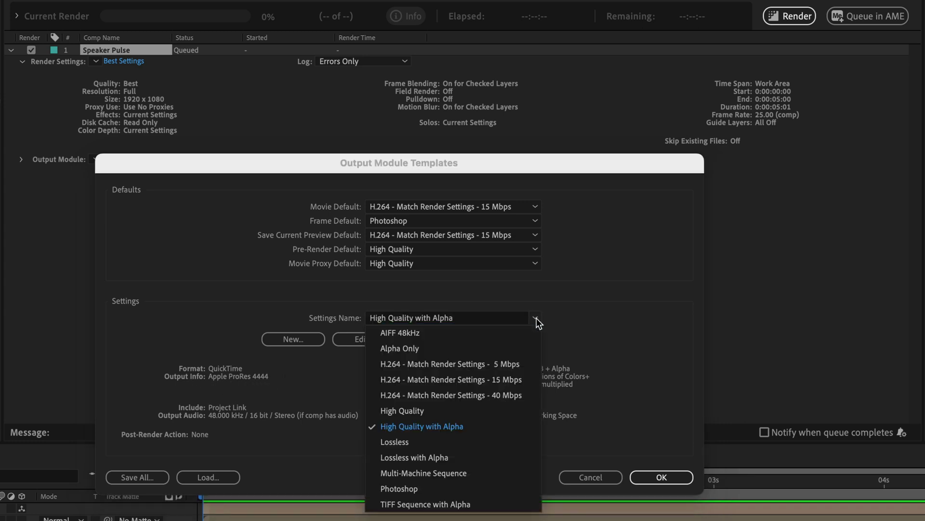
{"action": "left_click", "coordinate": [506, 438]}
{"action": "key", "text": "ctrl+z"}
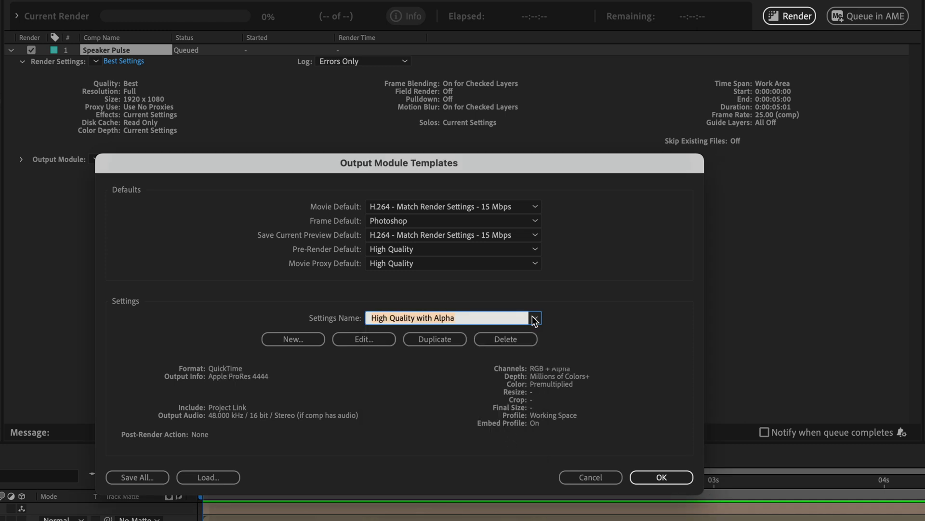
{"action": "left_click", "coordinate": [535, 318]}
{"action": "left_click", "coordinate": [499, 439]}
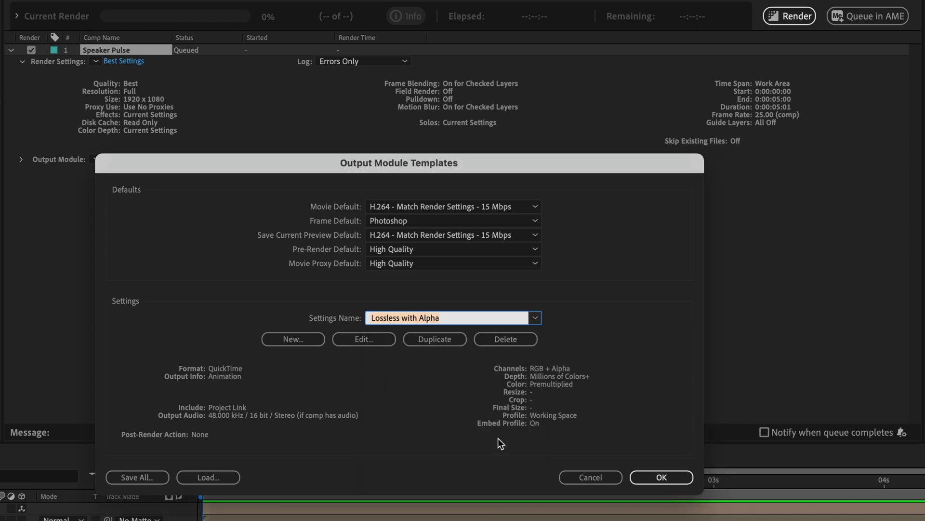
{"action": "left_click", "coordinate": [506, 338]}
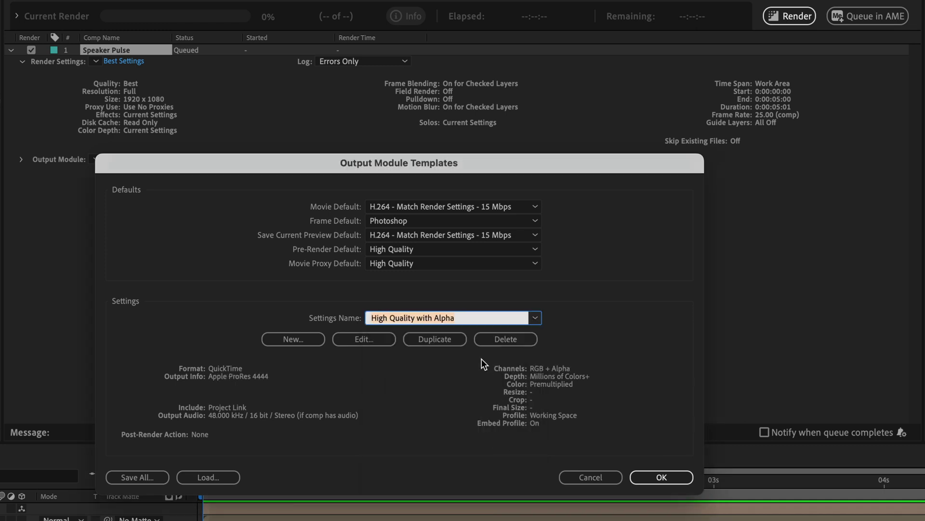
{"action": "left_click", "coordinate": [535, 318]}
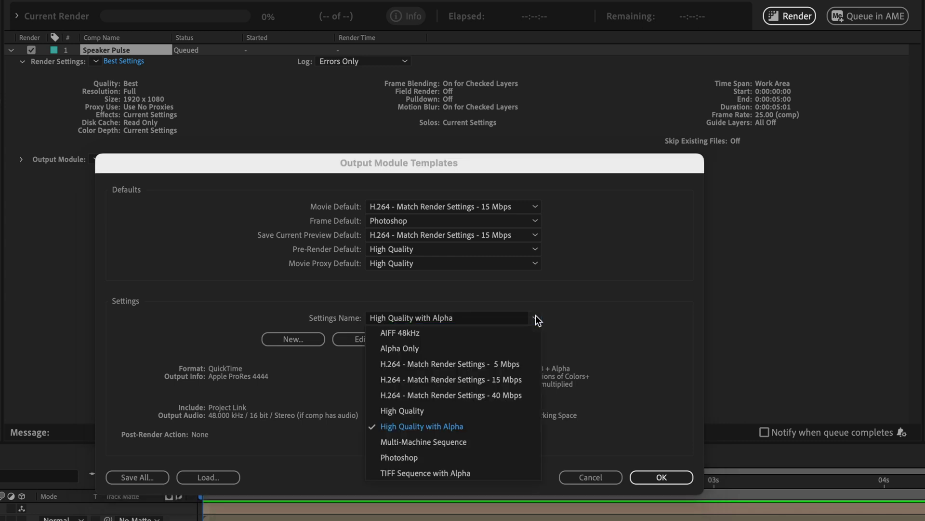
- Rename the TIFF Sequence with Alpha template to PNG Sequence with Alpha, with PNG Sequence format
{"action": "left_click", "coordinate": [511, 471]}
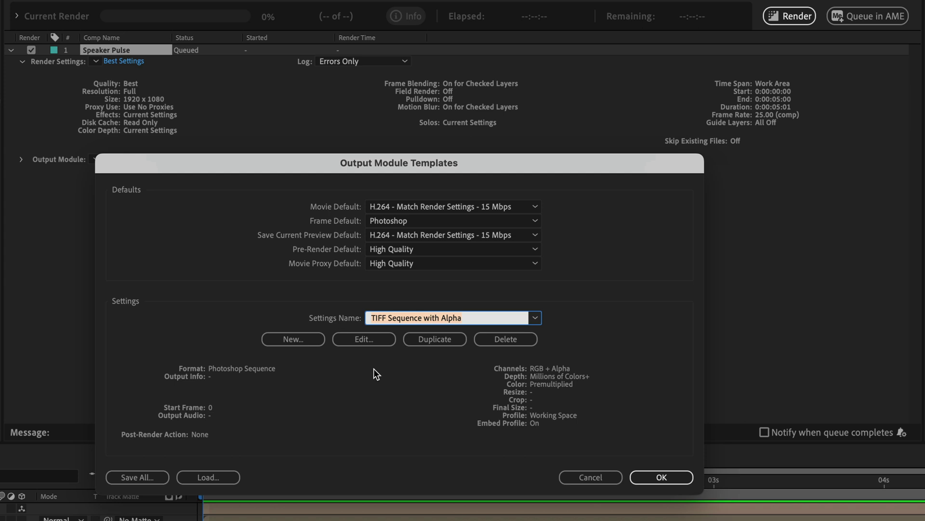
{"action": "double_click", "coordinate": [375, 317]}
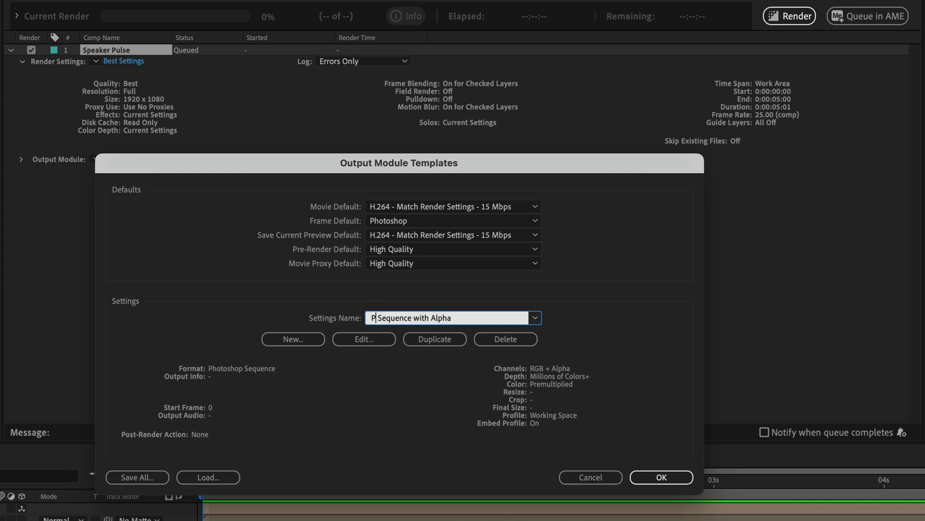
{"action": "type", "text": "PNG"}
{"action": "left_click", "coordinate": [364, 337]}
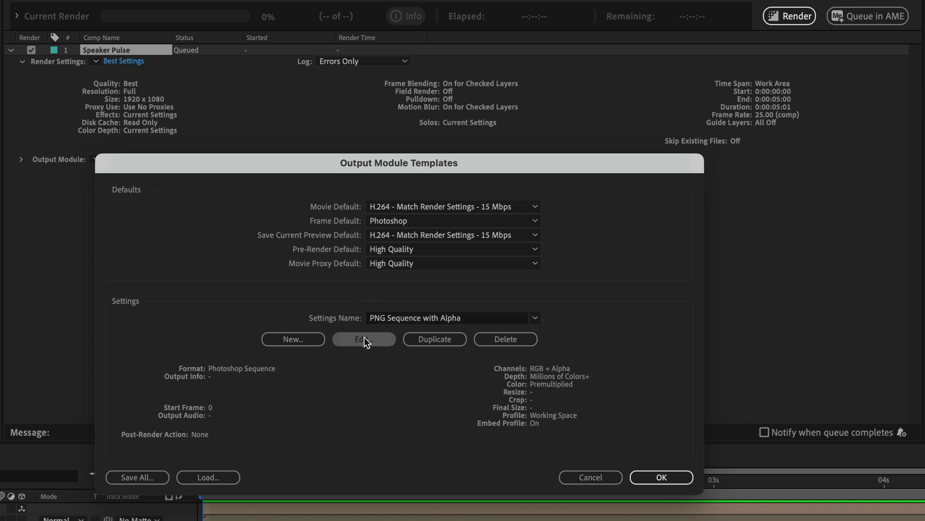
{"action": "left_click", "coordinate": [346, 154]}
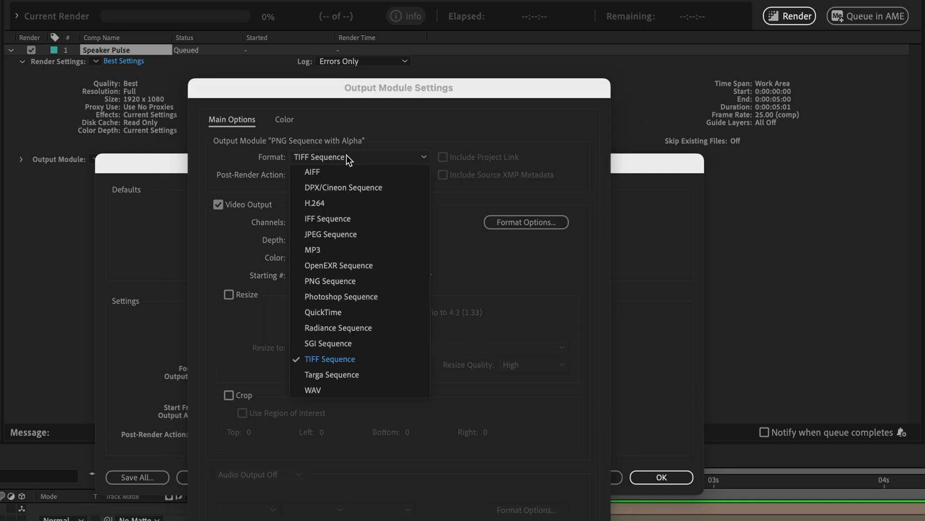
{"action": "left_click", "coordinate": [360, 281]}
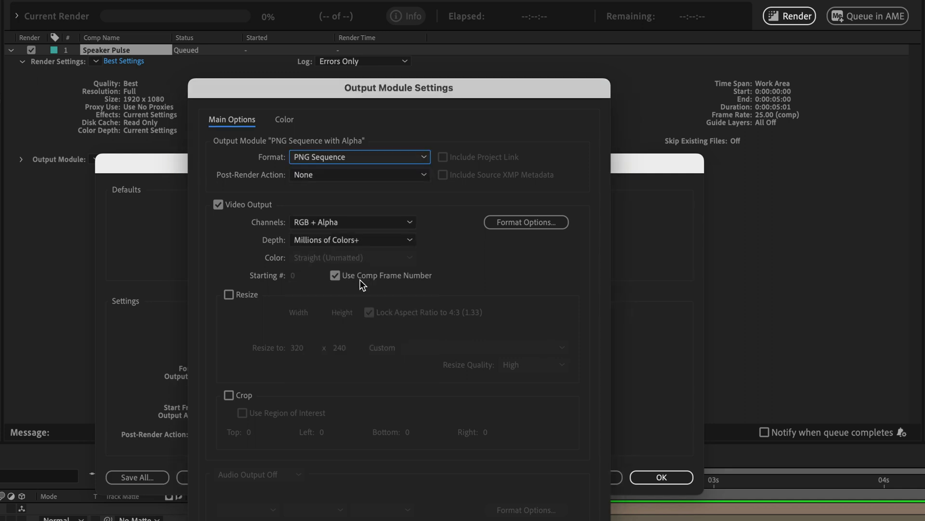
{"action": "key", "text": "Return"}
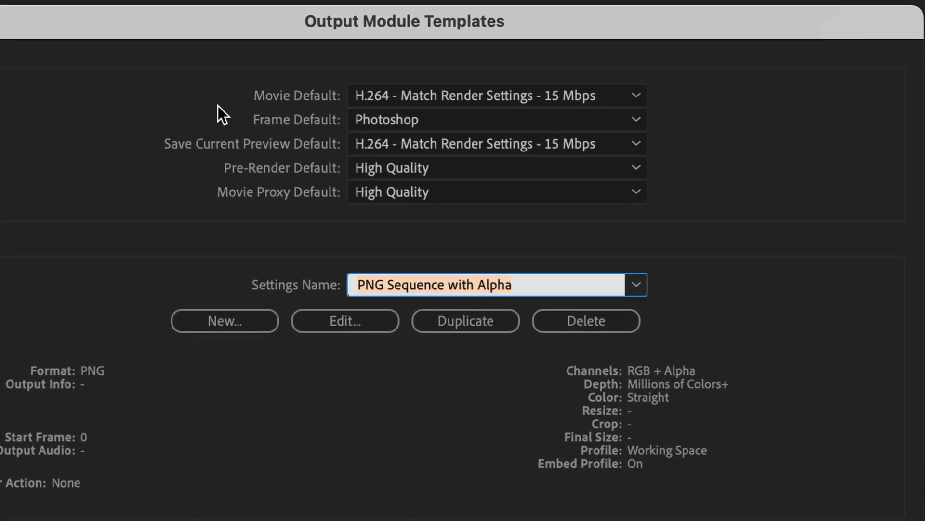
- Set Movie Default to High Quality and Frame Default to PNG Sequence with Alpha
{"action": "left_click", "coordinate": [424, 97]}
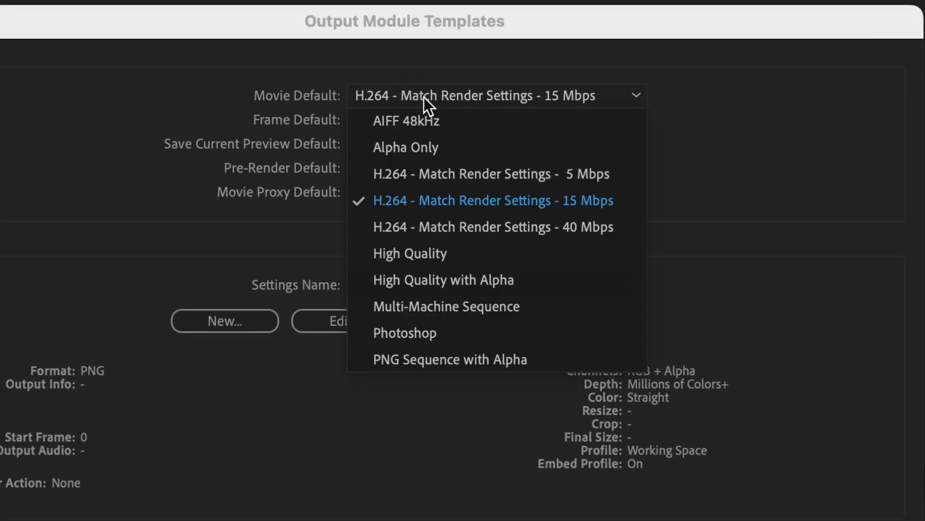
{"action": "left_click", "coordinate": [434, 262]}
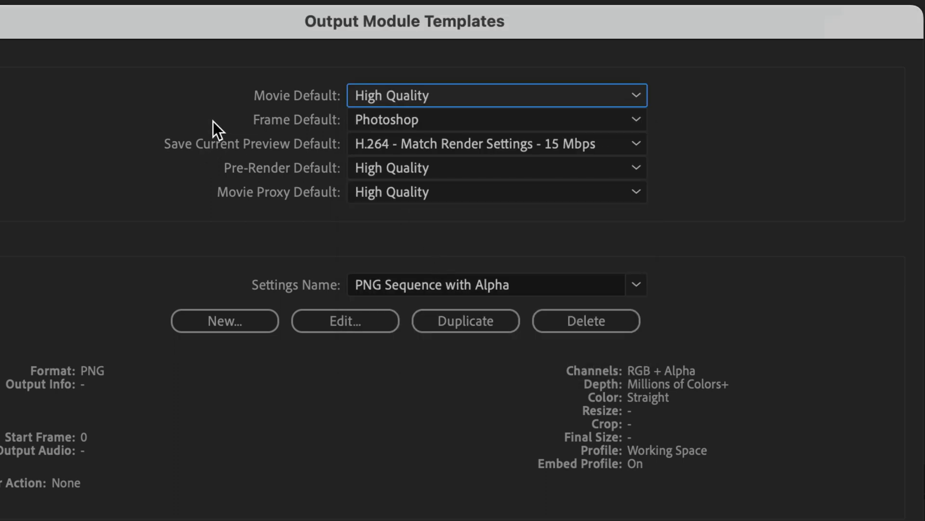
{"action": "left_click", "coordinate": [418, 113]}
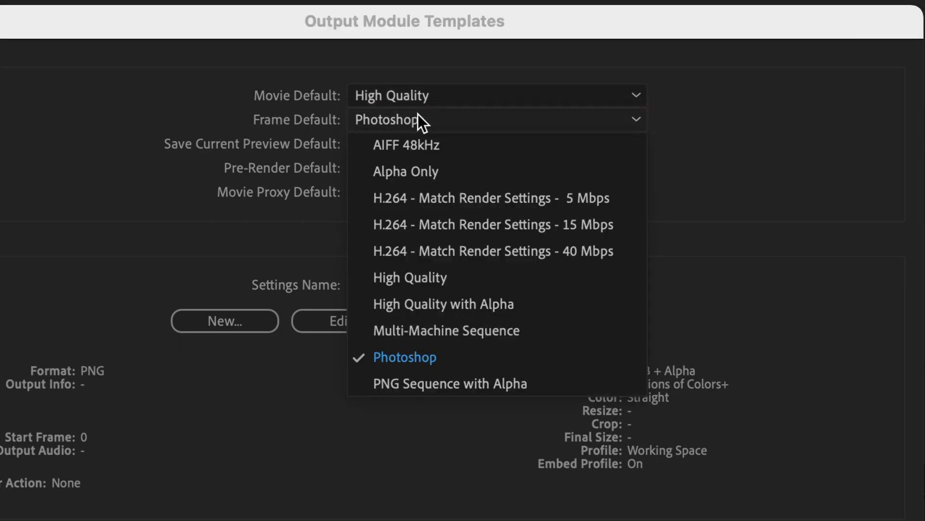
{"action": "left_click", "coordinate": [440, 382]}
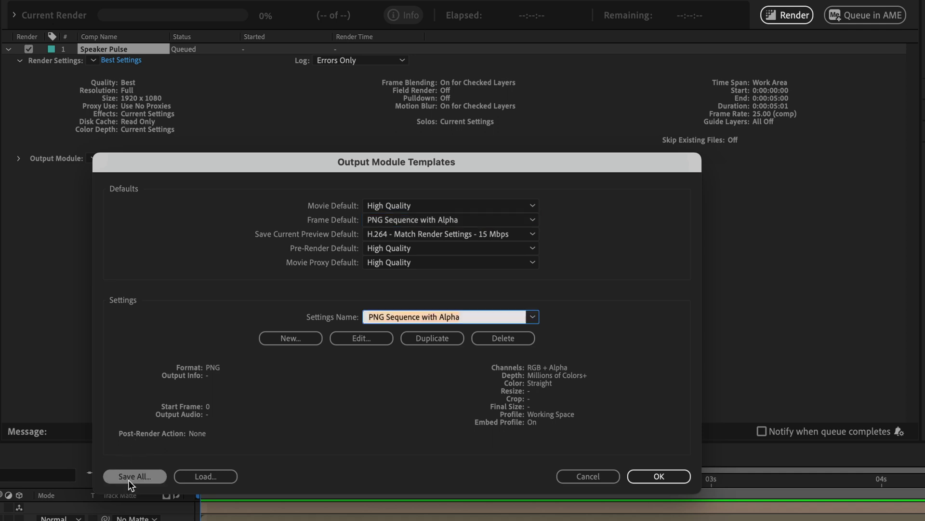
- Use Save All to write every output module template to Desktop/SternFX.aom
{"action": "left_click", "coordinate": [131, 479]}
{"action": "type", "text": "Ster.aom"}
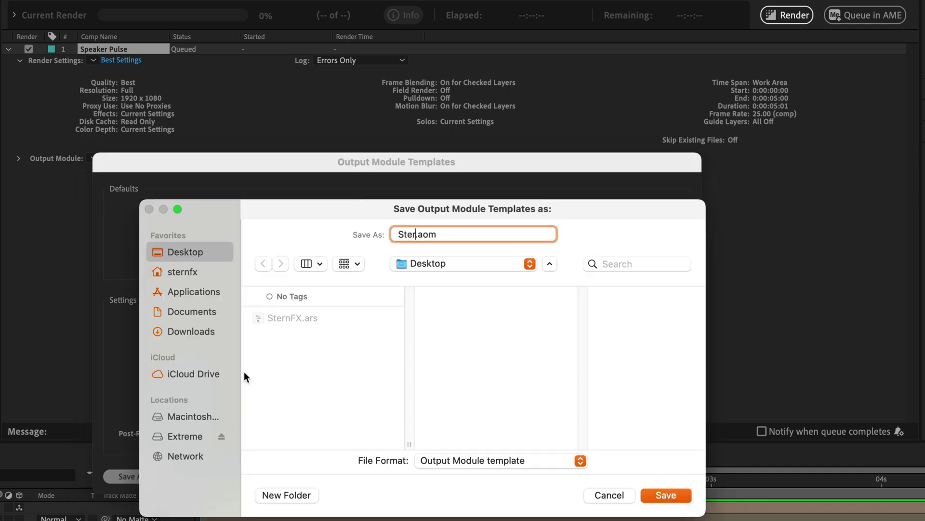
{"action": "type", "text": "ernFX"}
{"action": "left_click", "coordinate": [666, 495]}
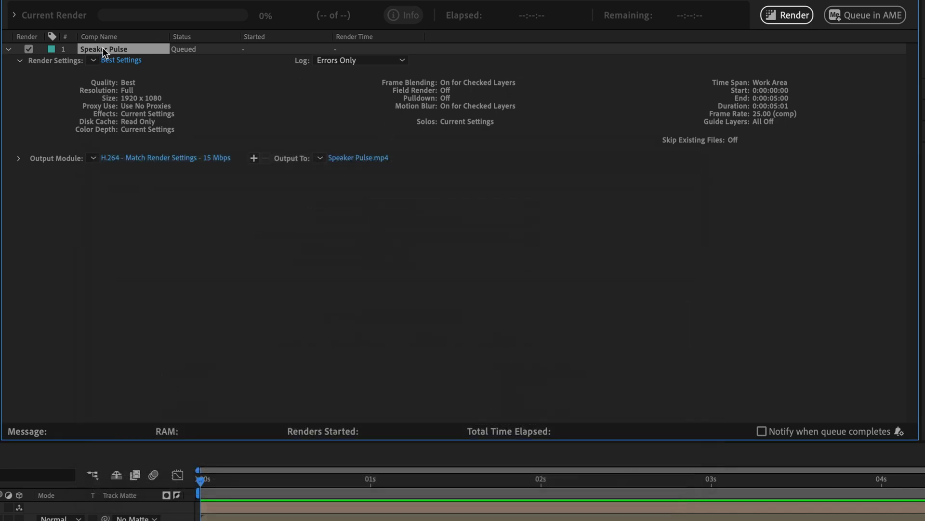
- Delete the queued Speaker Pulse item and add the Speaker Pulse comp to the Render Queue again
{"action": "key", "text": "Delete"}
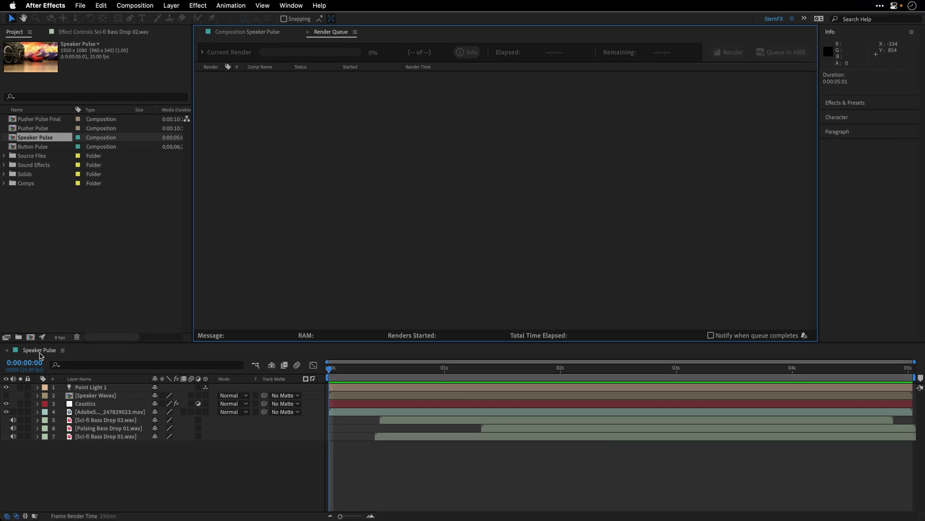
{"action": "left_click", "coordinate": [40, 350]}
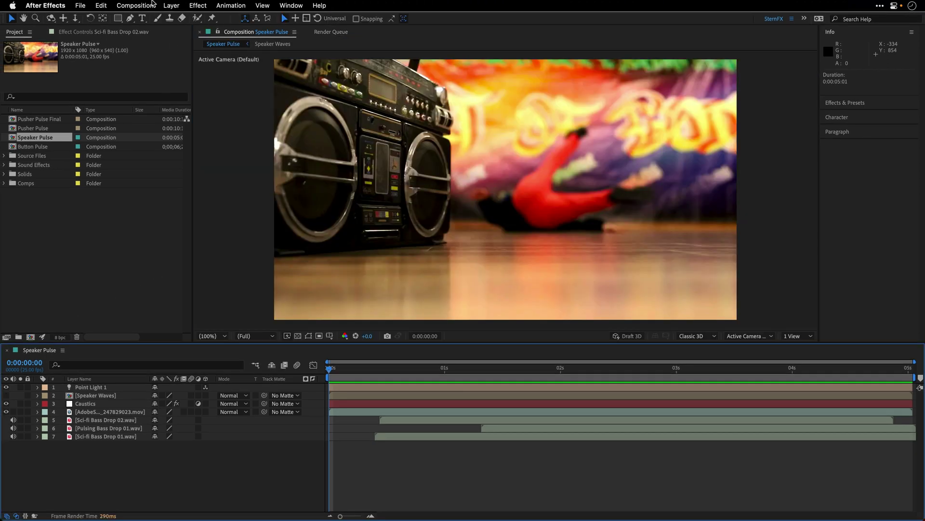
{"action": "left_click", "coordinate": [136, 5]}
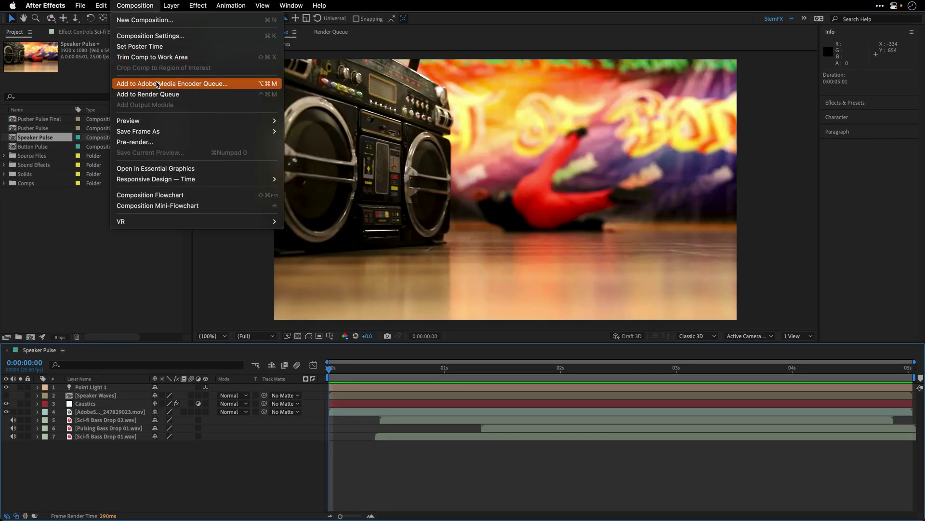
{"action": "left_click", "coordinate": [148, 94]}
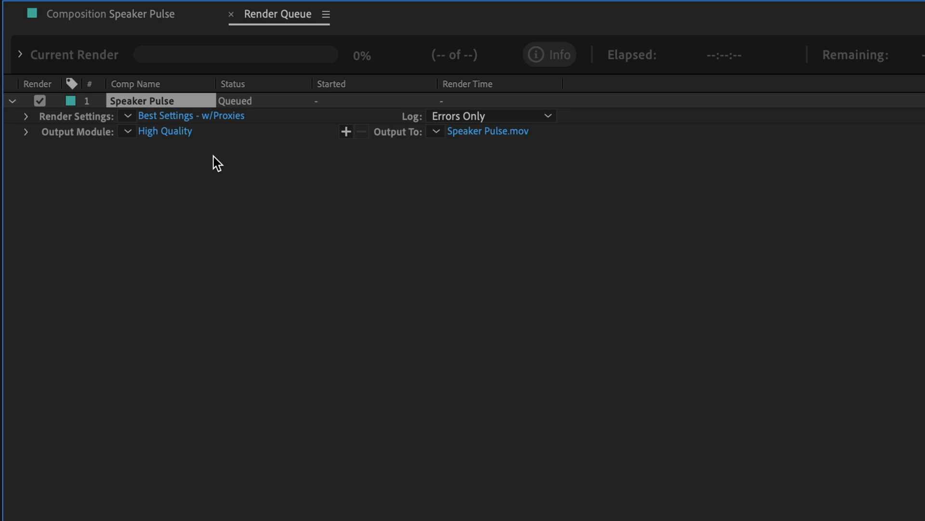
- Add second and third output modules: H.264 - Match Render Settings at 5 Mbps and 40 Mbps
{"action": "left_click", "coordinate": [347, 132]}
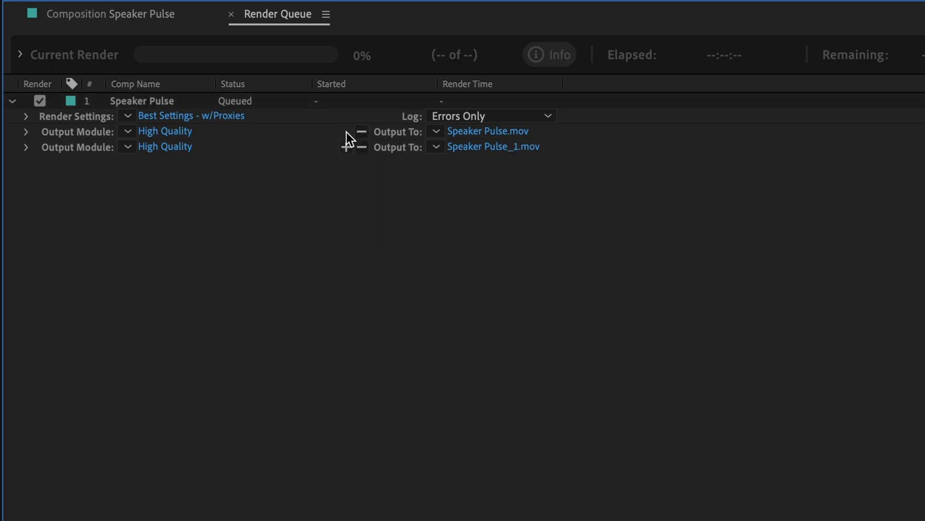
{"action": "left_click", "coordinate": [126, 147]}
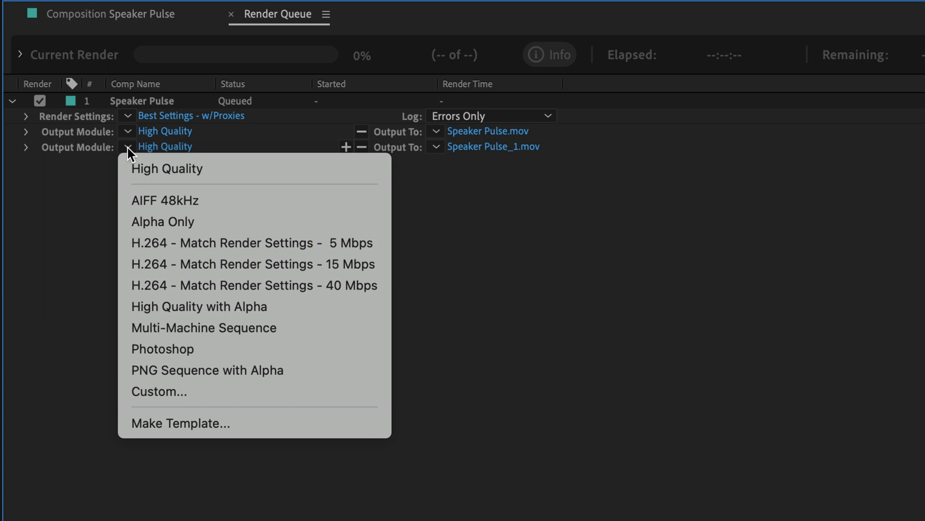
{"action": "left_click", "coordinate": [140, 237]}
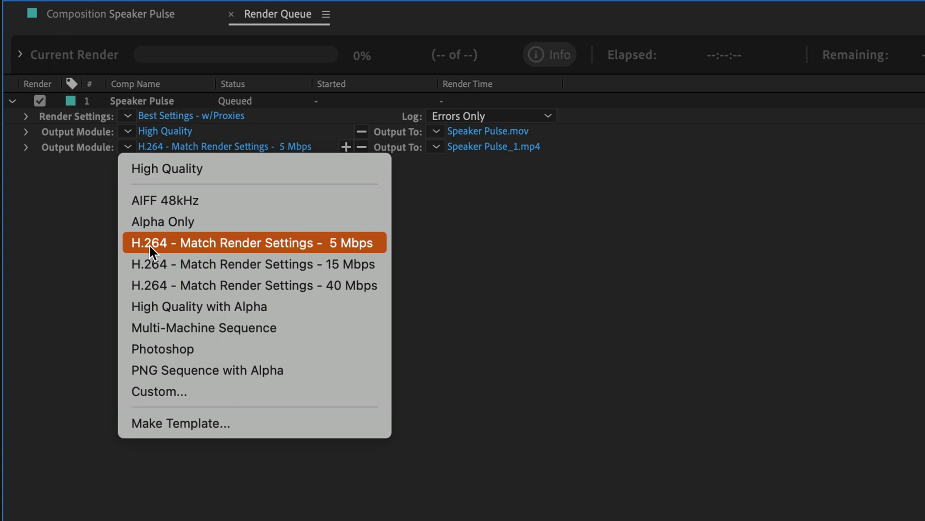
{"action": "left_click", "coordinate": [345, 148]}
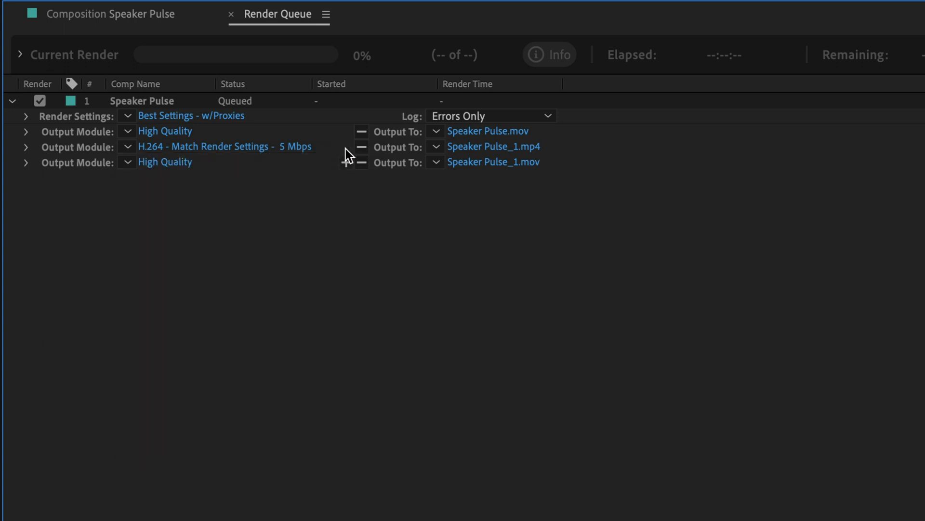
{"action": "left_click", "coordinate": [127, 162]}
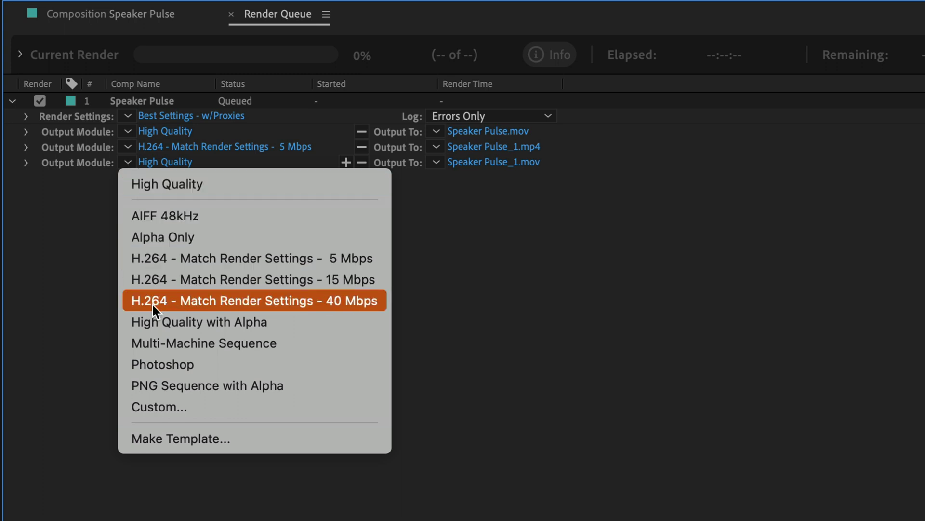
{"action": "left_click", "coordinate": [264, 300]}
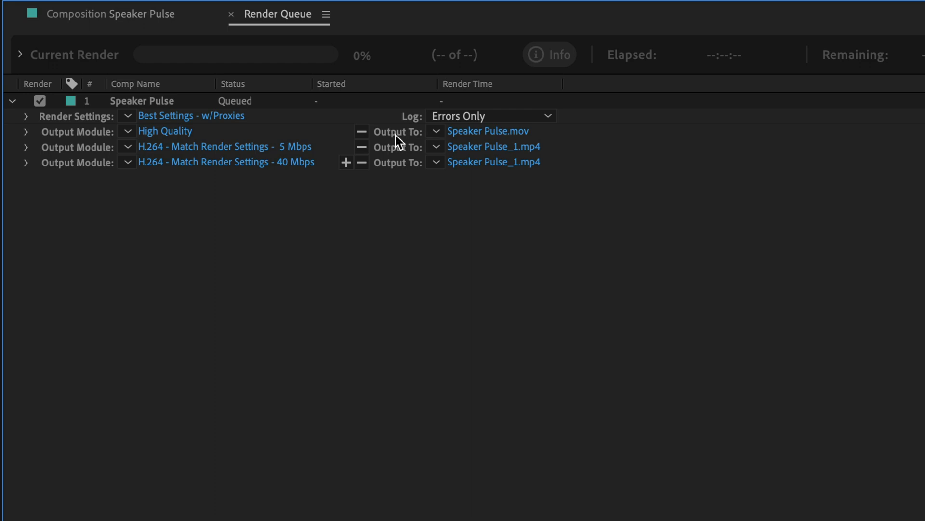
- Set Output To for all three Speaker Pulse outputs to Comp And Output Module Name
{"action": "left_click", "coordinate": [436, 133]}
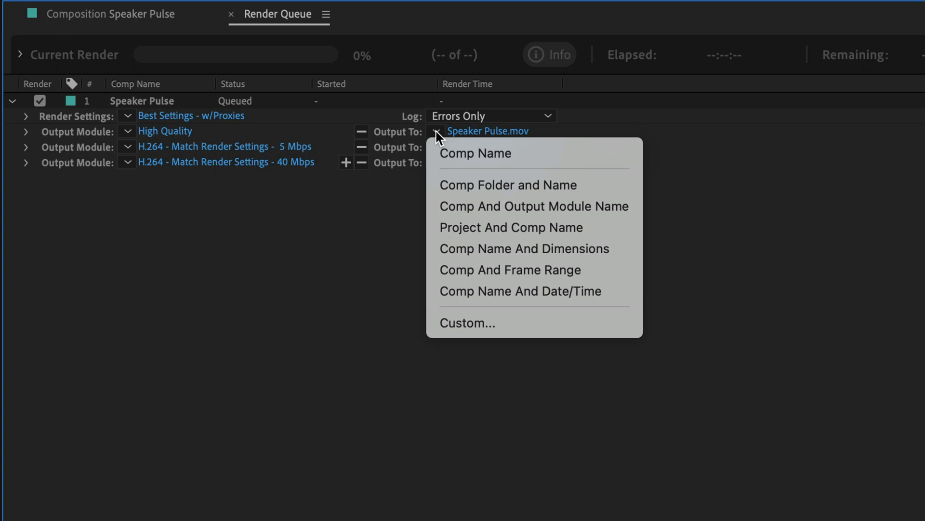
{"action": "left_click", "coordinate": [443, 205]}
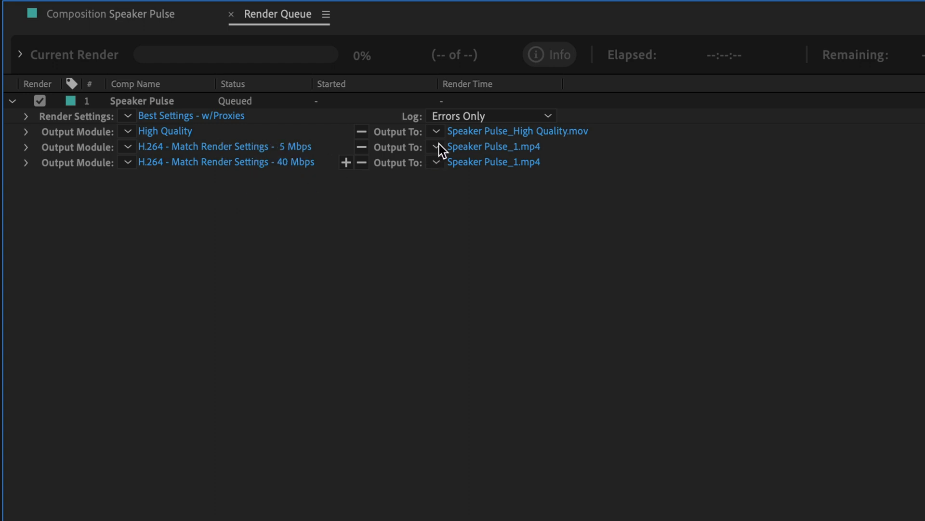
{"action": "left_click", "coordinate": [436, 162]}
{"action": "key", "text": "Return"}
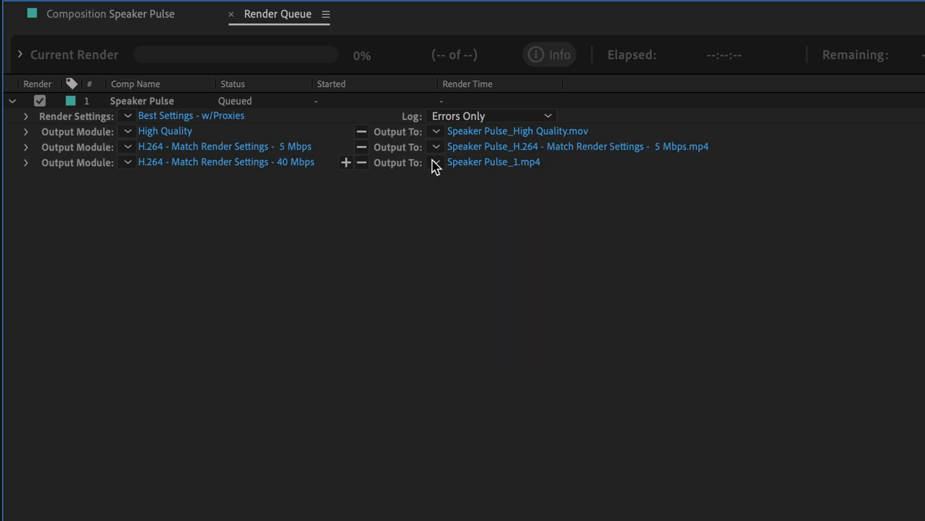
{"action": "left_click", "coordinate": [436, 163]}
{"action": "left_click", "coordinate": [535, 237]}
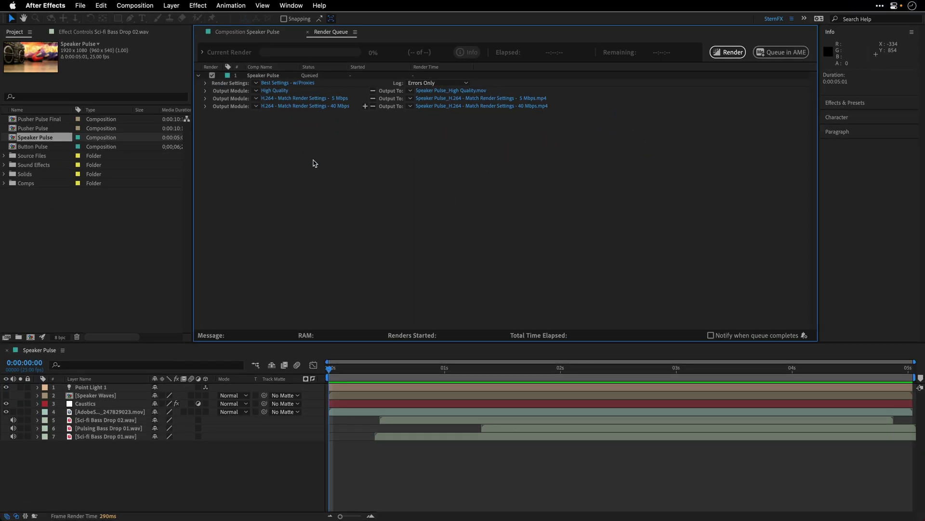
- Render Speaker Pulse, then reveal the third output's Desktop folder in Finder
{"action": "left_click", "coordinate": [728, 53]}
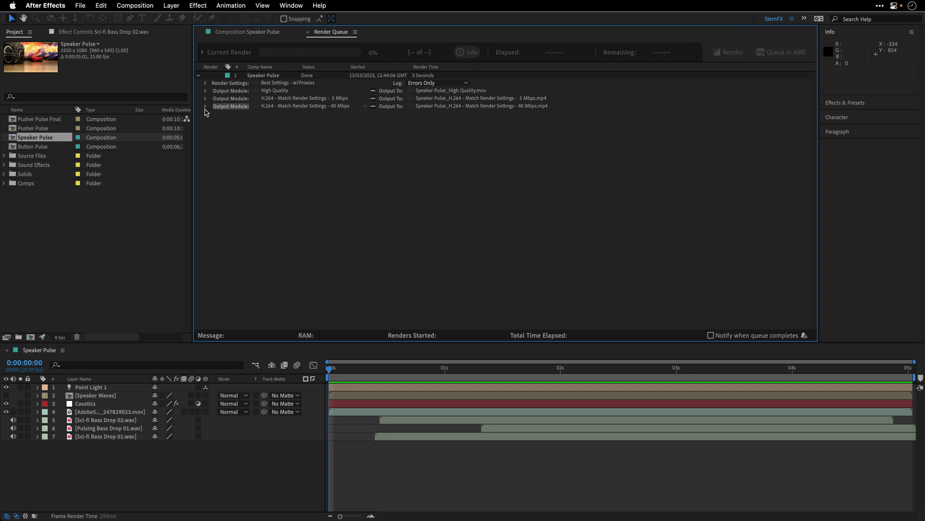
{"action": "left_click", "coordinate": [206, 107]}
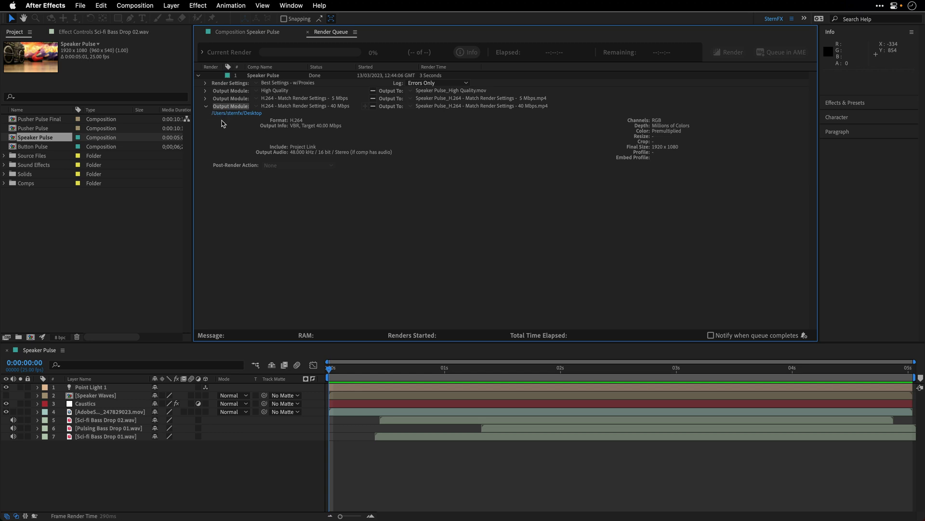
{"action": "left_click", "coordinate": [226, 114]}
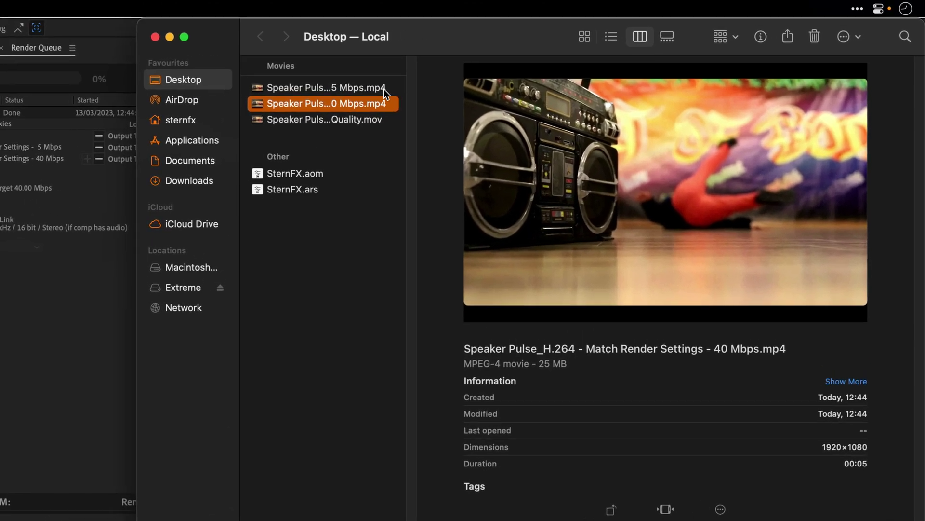
{"action": "left_click", "coordinate": [352, 91]}
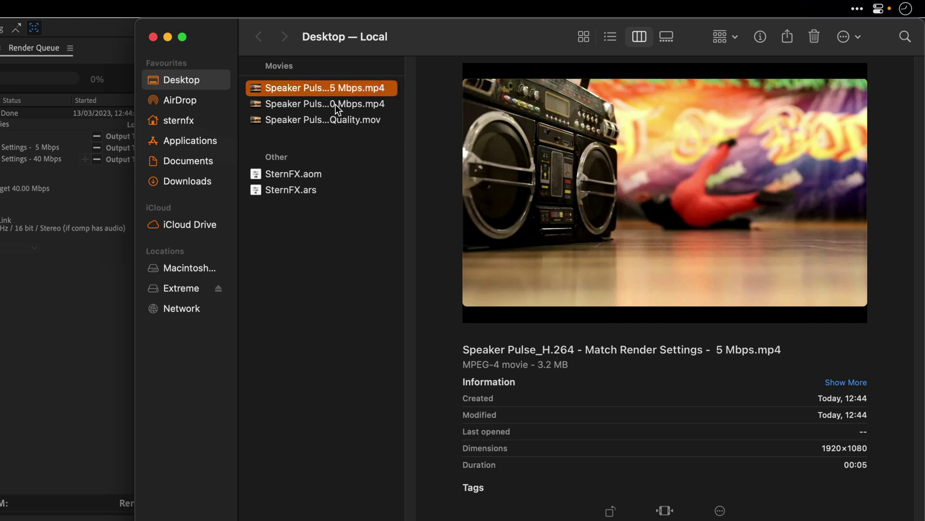
{"action": "left_click", "coordinate": [335, 104]}
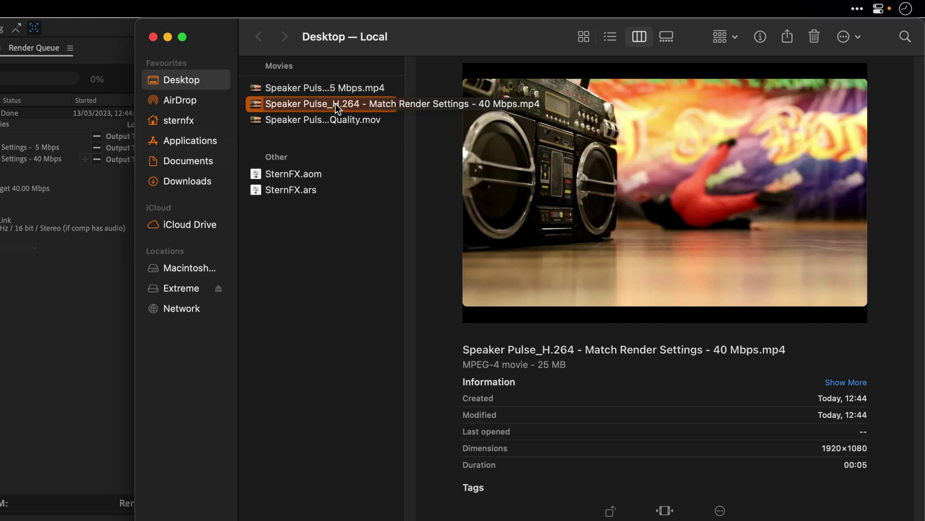
{"action": "left_click", "coordinate": [329, 119]}
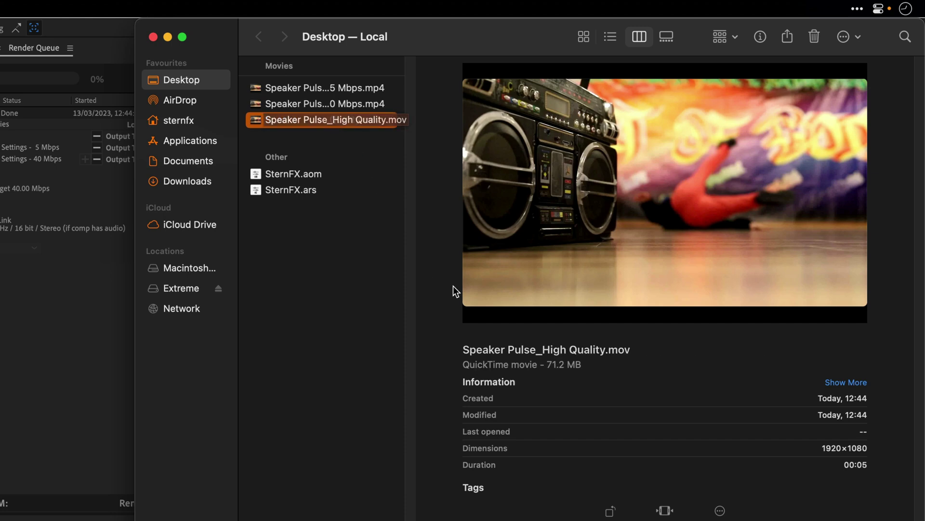